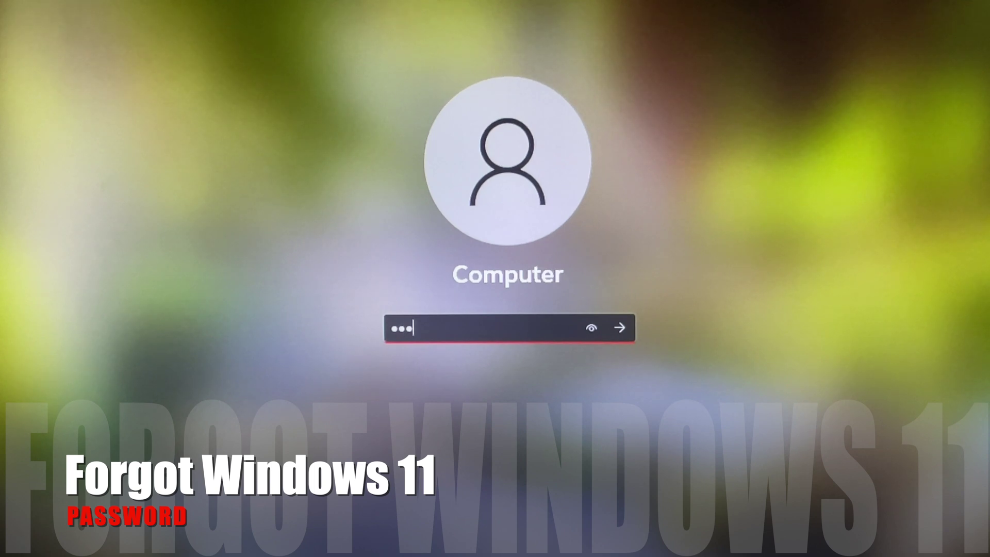
Submit a password on the lock screen and see it rejected as incorrect
key("Return")
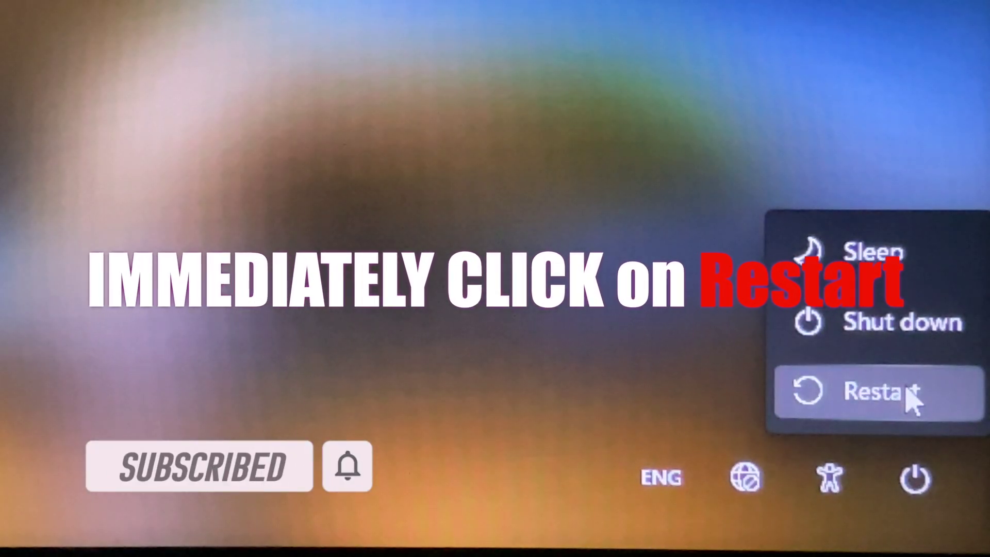
Restart the PC from the lock screen, choosing Restart anyway despite unsaved work
left_click(913, 399)
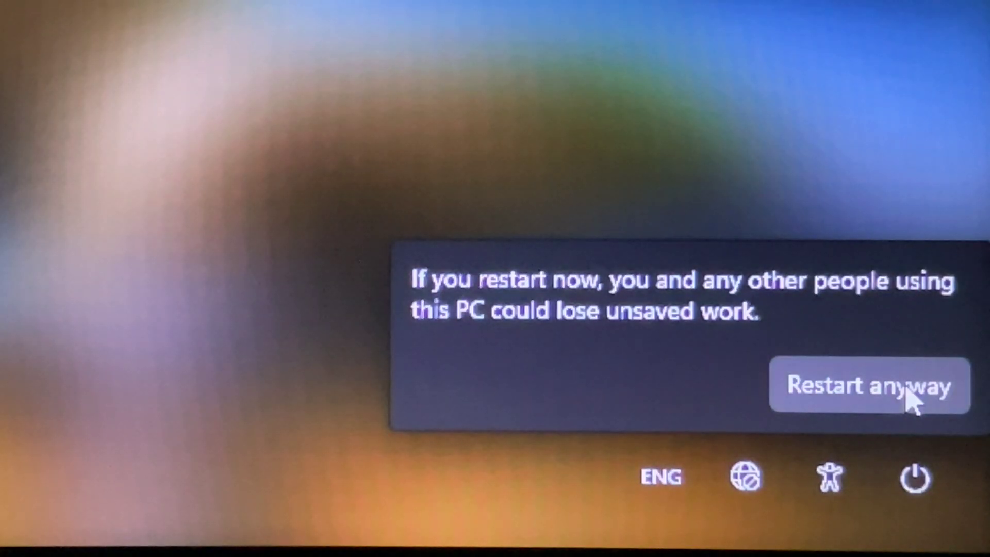
left_click(913, 398)
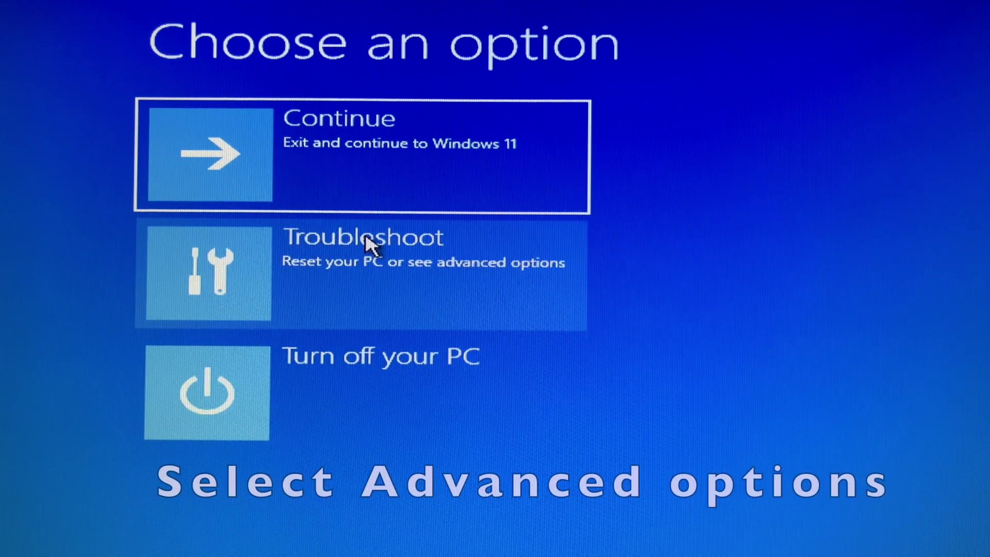
Pick Troubleshoot > Advanced options > Command Prompt, which lands on Windows Setup's language page
left_click(219, 284)
left_click(221, 287)
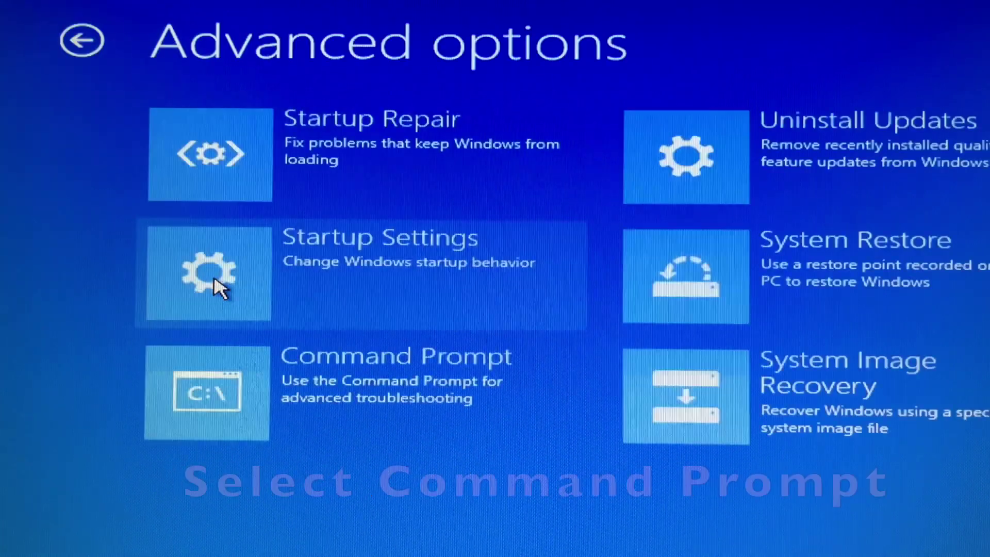
left_click(192, 401)
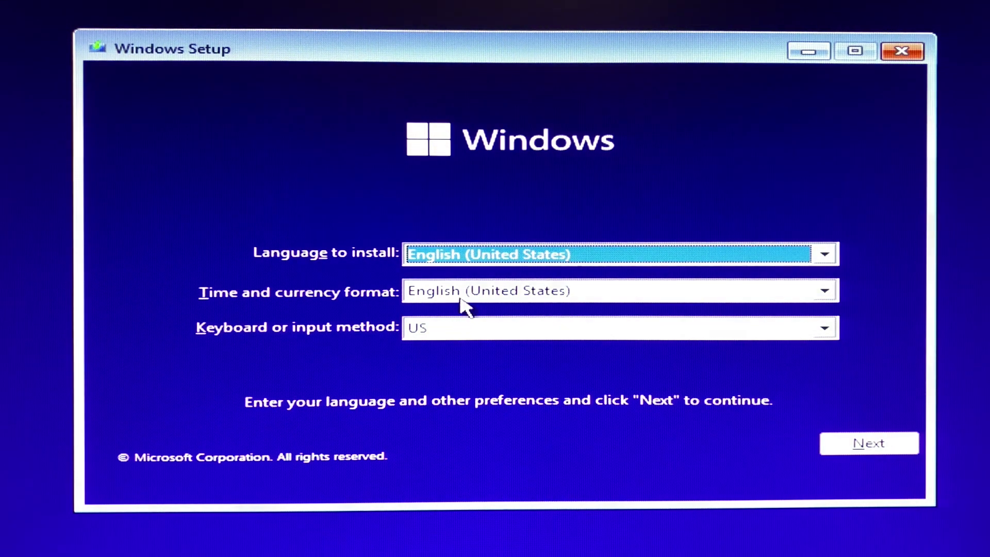
Accept the English (United States) language and US keyboard defaults in Windows Setup
left_click(872, 450)
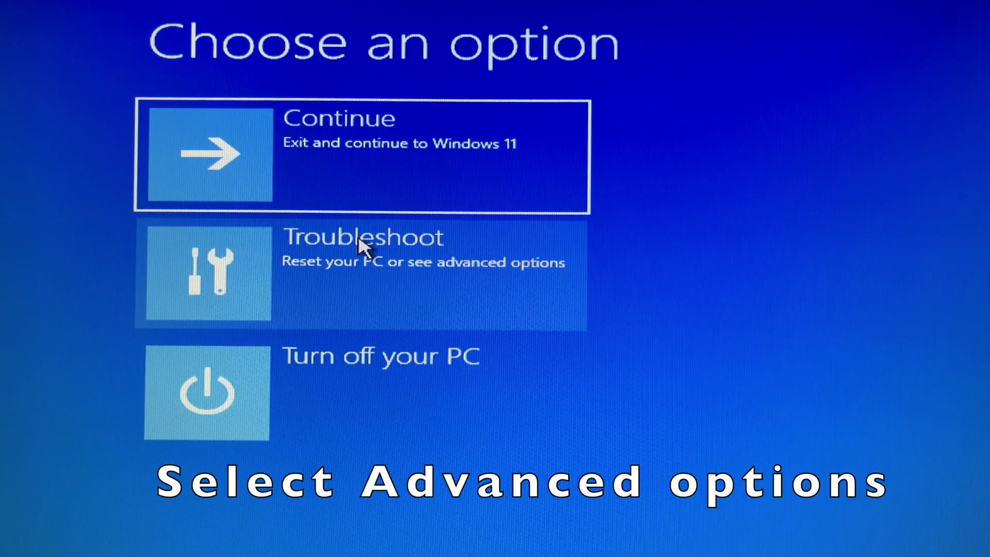
Launch Command Prompt via Troubleshoot > Advanced options, opening at X:\Windows\System32
left_click(220, 285)
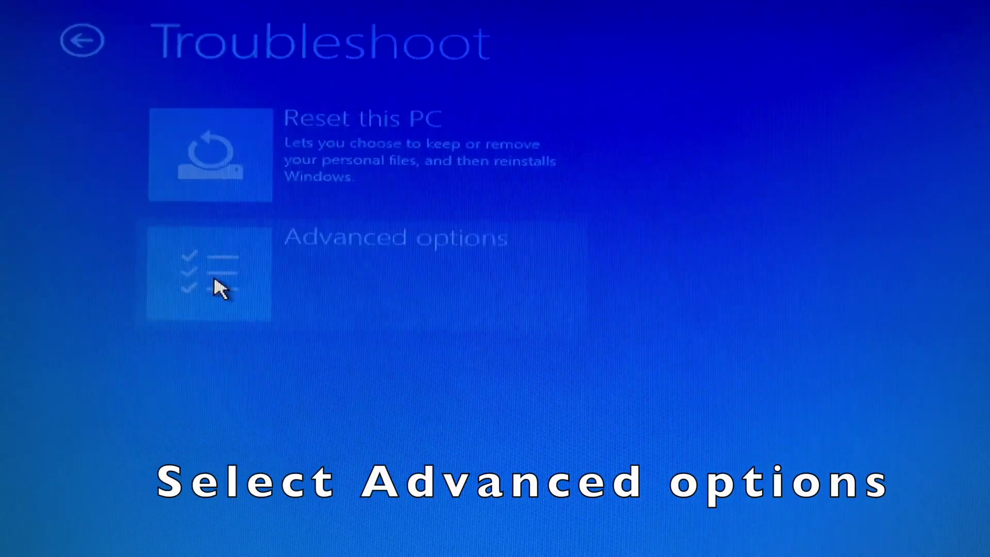
left_click(220, 285)
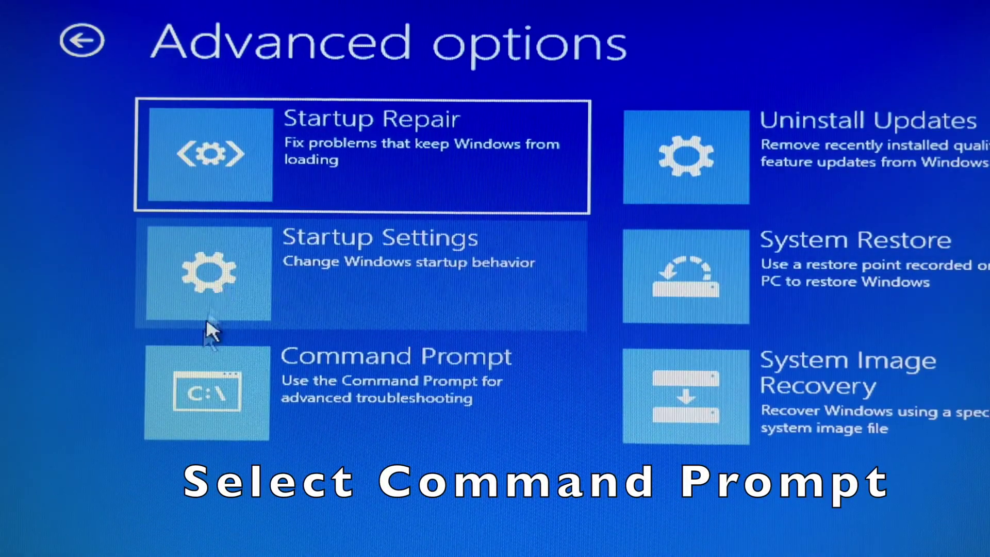
left_click(194, 400)
type("bc")
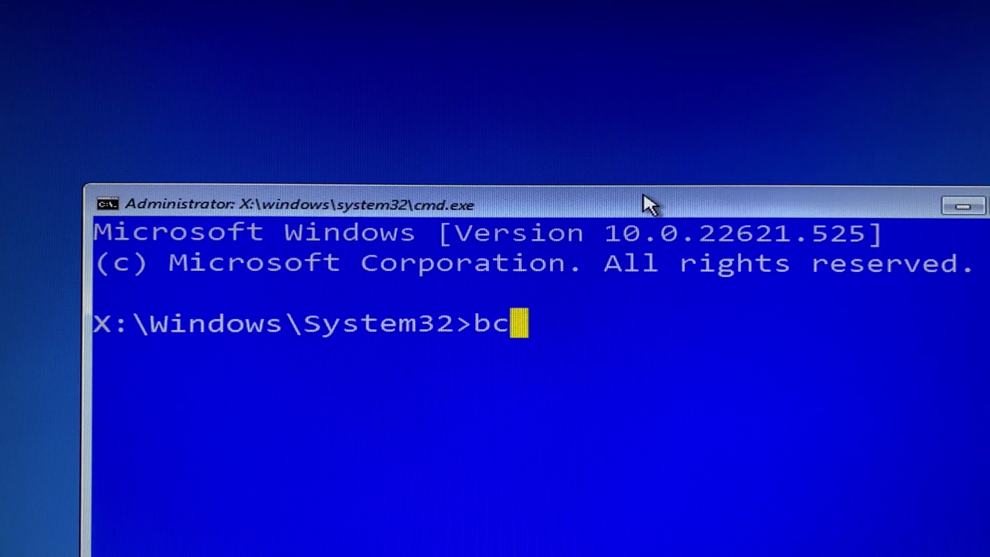
type("dedit")
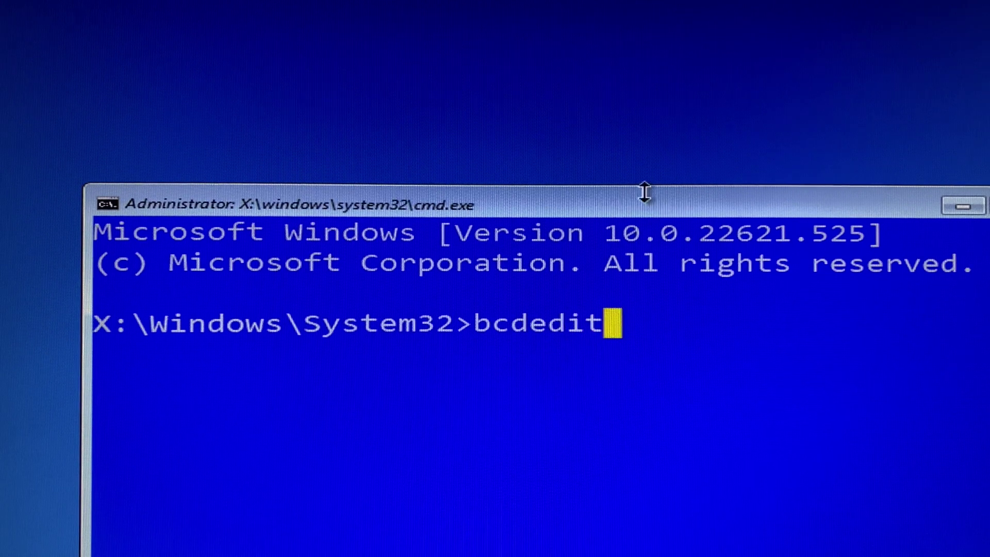
Run bcdedit and confirm its osdevice line shows partition D:
left_click_drag(615, 329, 476, 329)
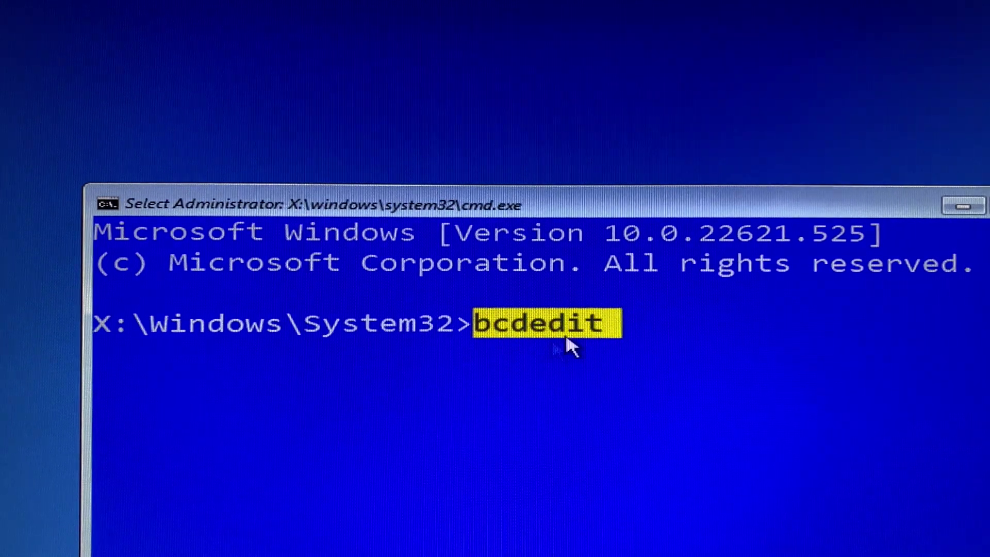
left_click(606, 328)
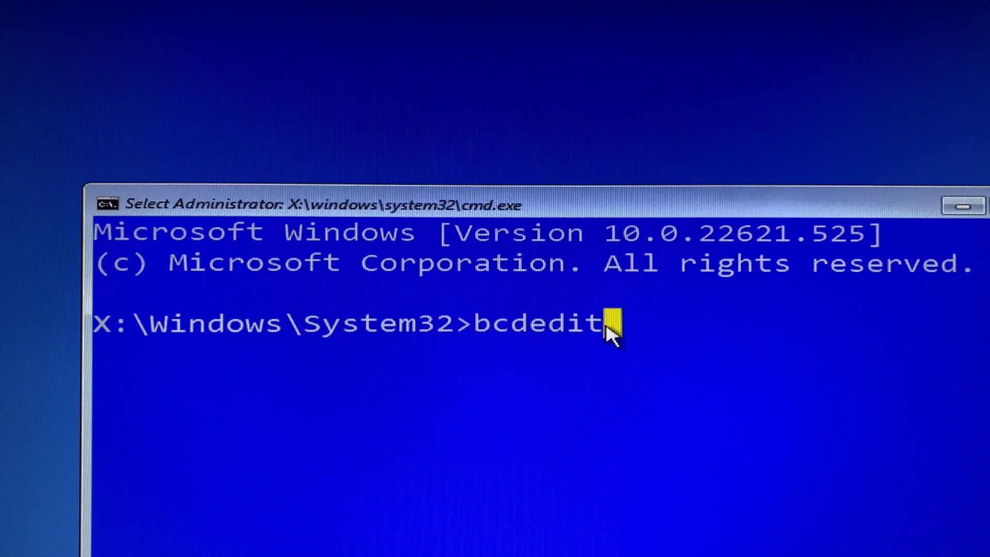
key("Return")
key("Return")
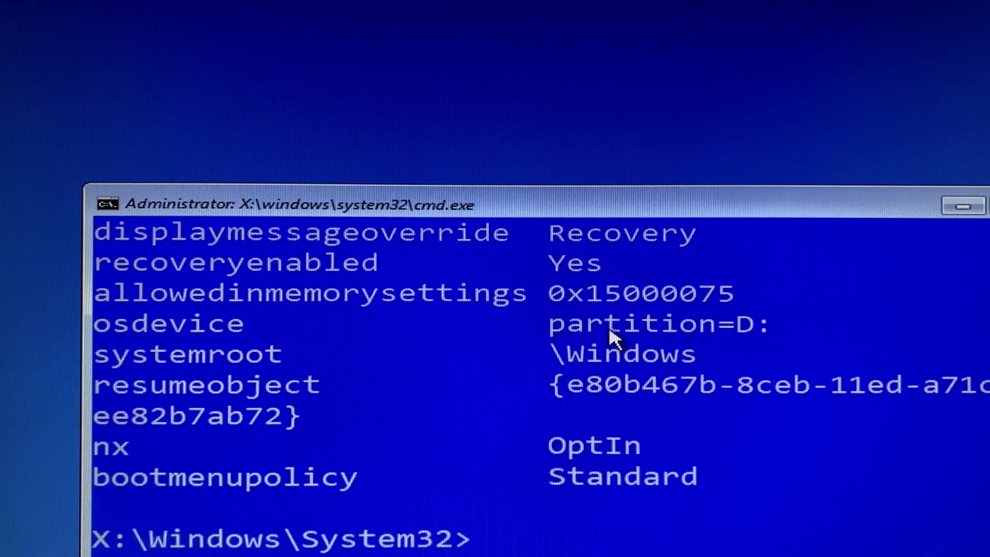
left_click_drag(772, 329, 104, 338)
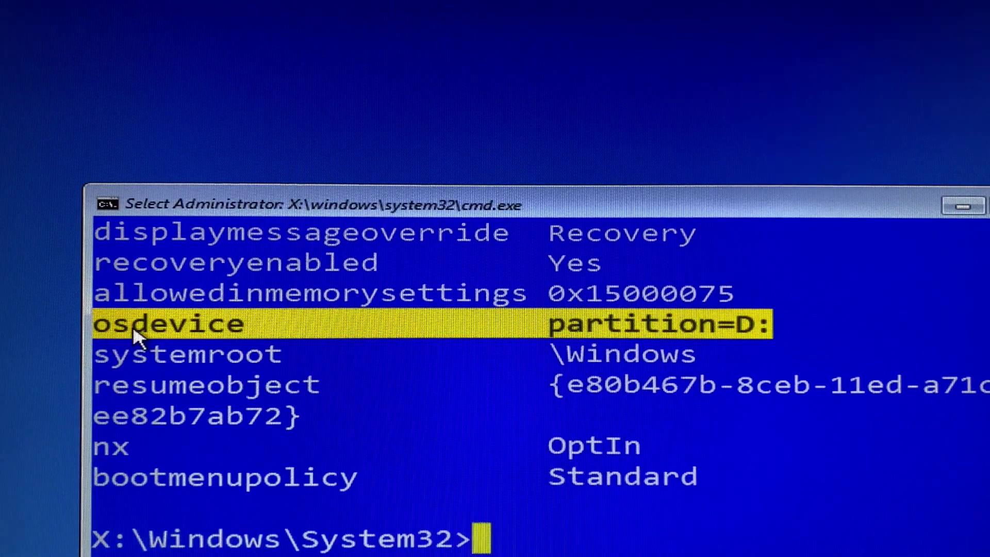
left_click(746, 327)
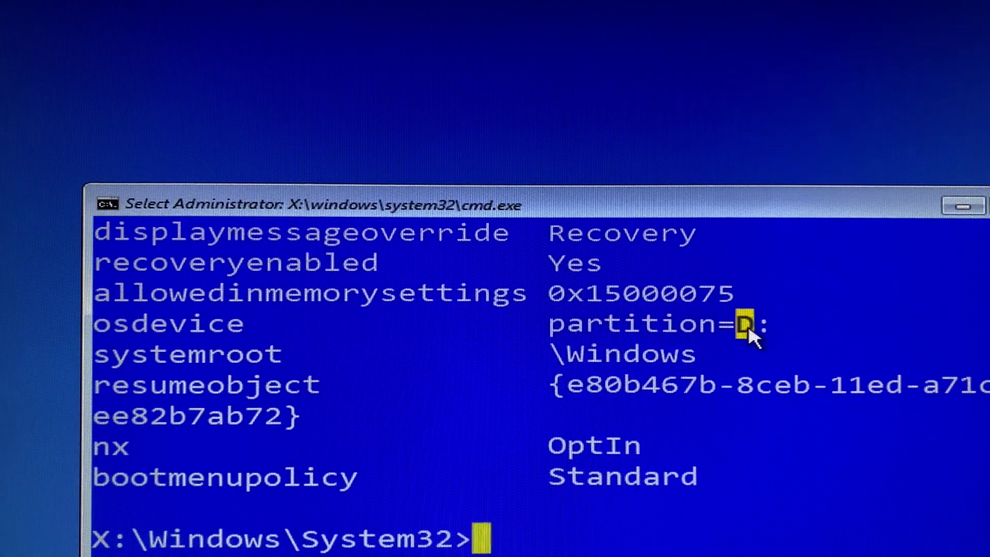
left_click(479, 540)
type("reg")
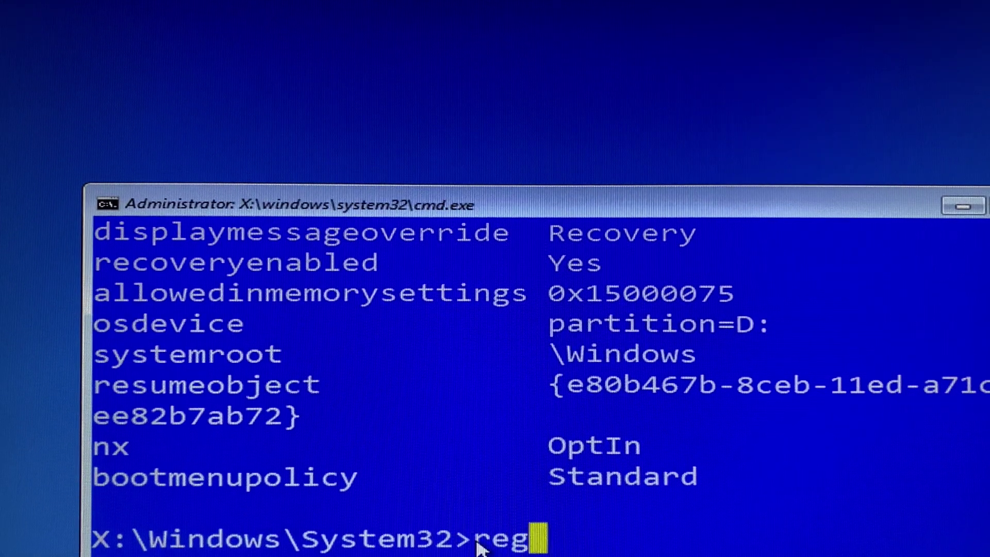
type("edit")
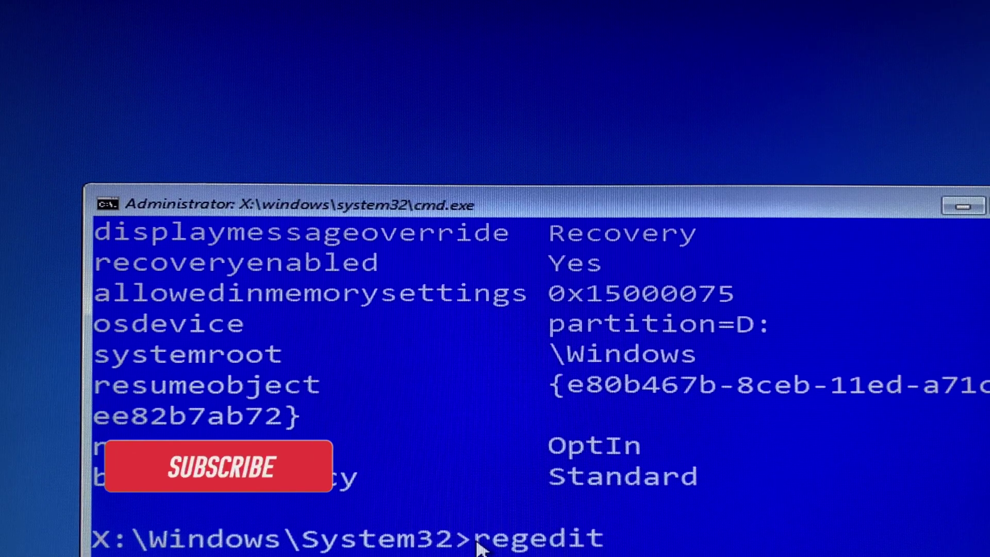
Launch regedit and select HKEY_LOCAL_MACHINE in the key tree
key("Return")
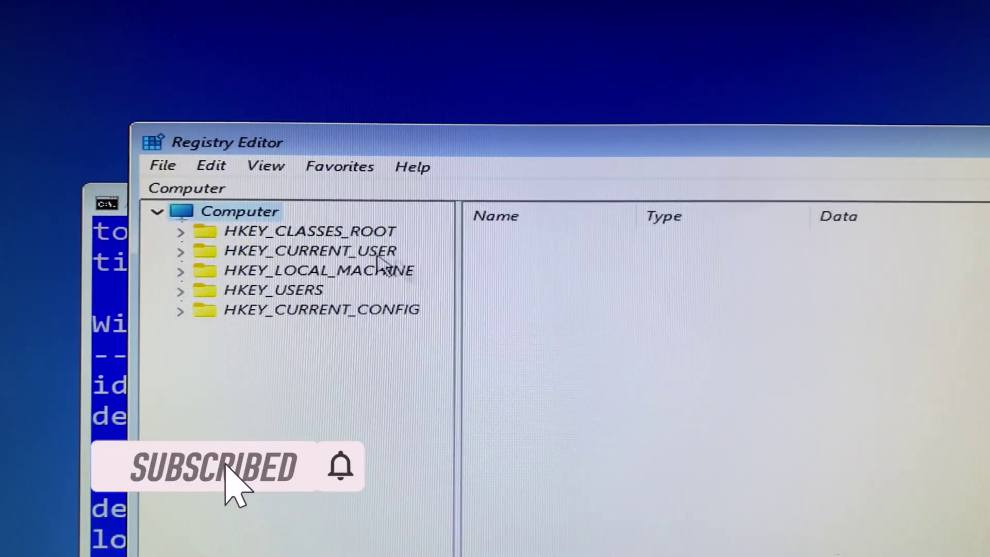
left_click(302, 276)
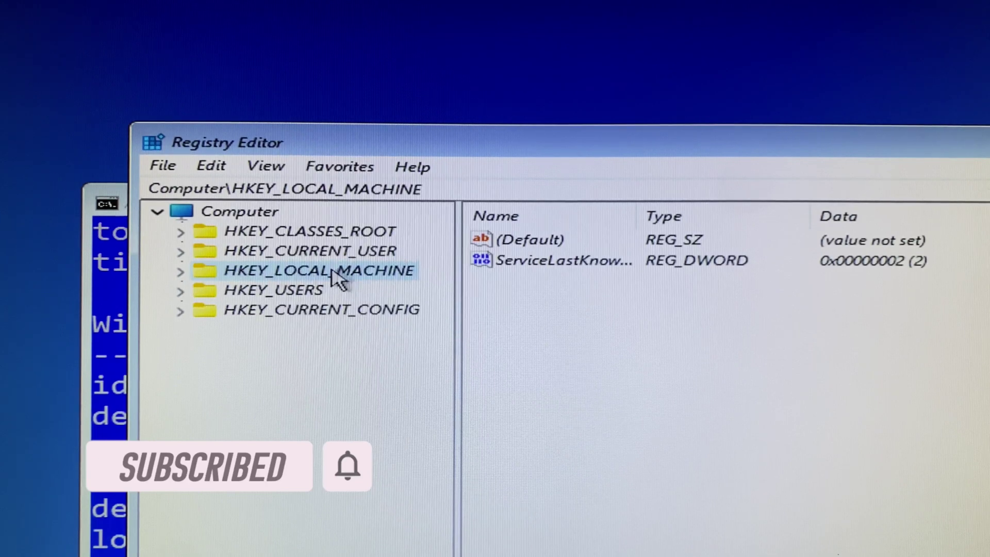
Start Load Hive from the File menu and browse This PC, rechecking that Windows is on D:
left_click(163, 166)
left_click(256, 249)
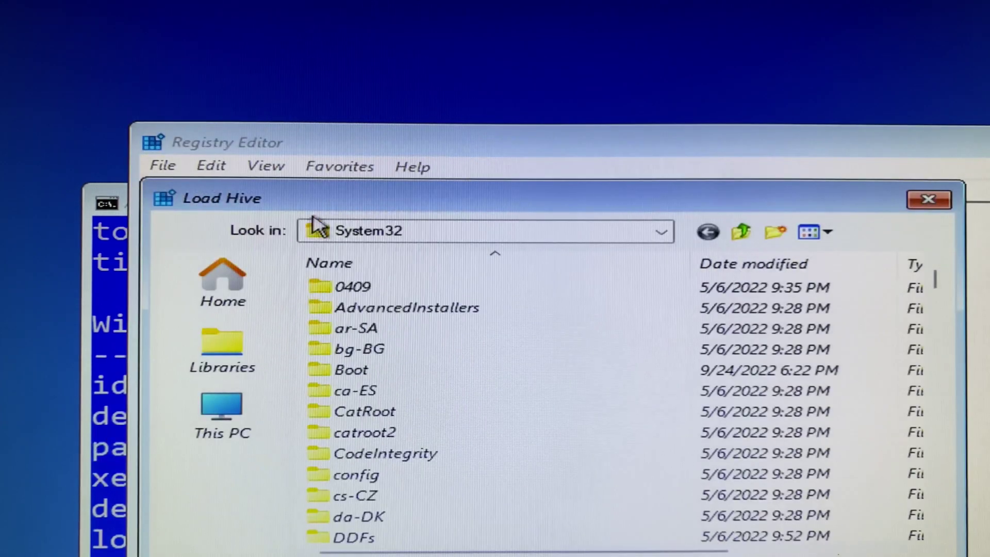
left_click(280, 387)
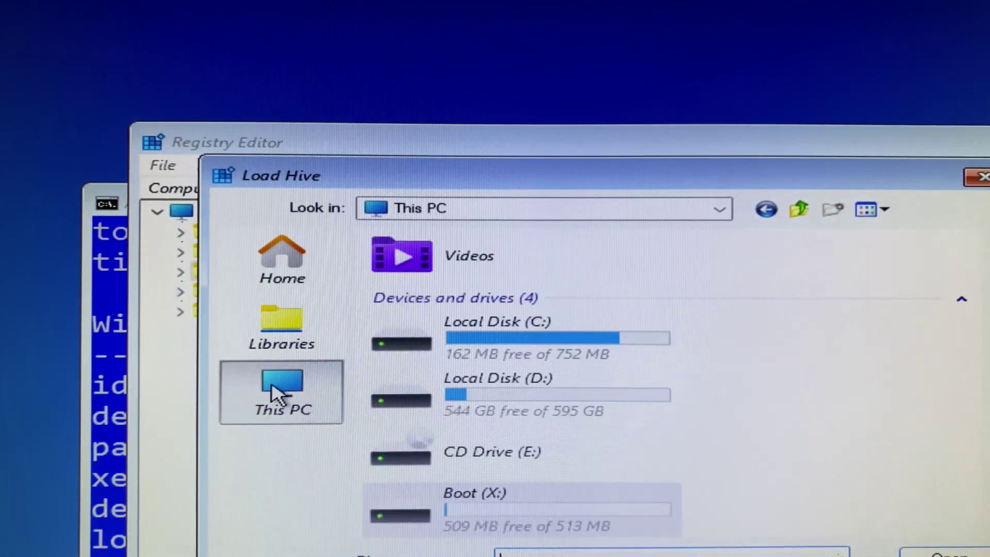
mouse_move(518, 391)
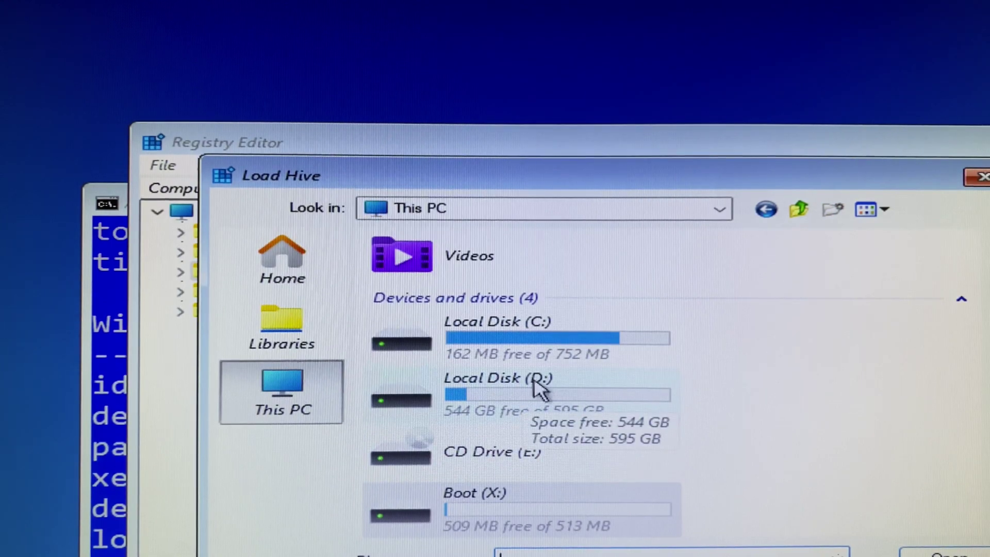
left_click(116, 372)
left_click(745, 416)
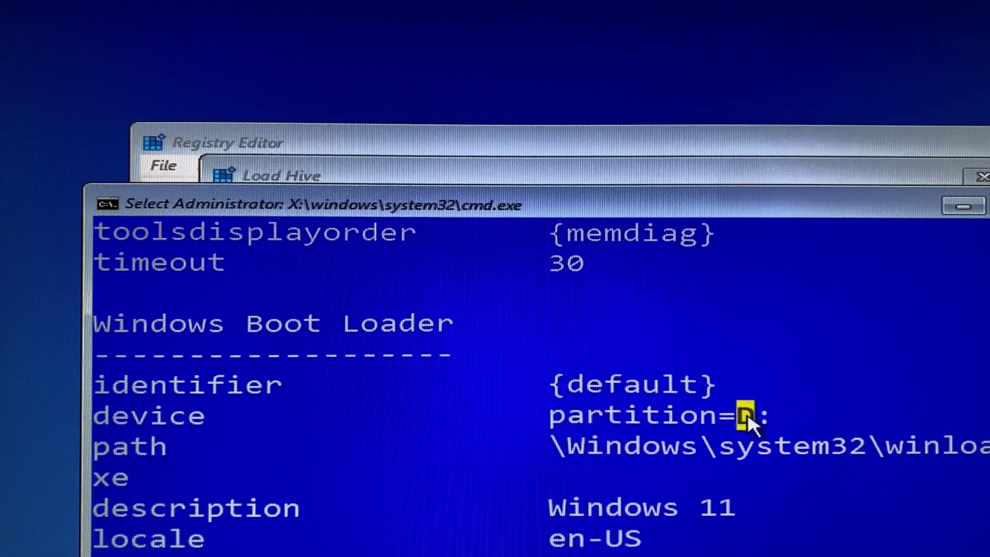
left_click(541, 176)
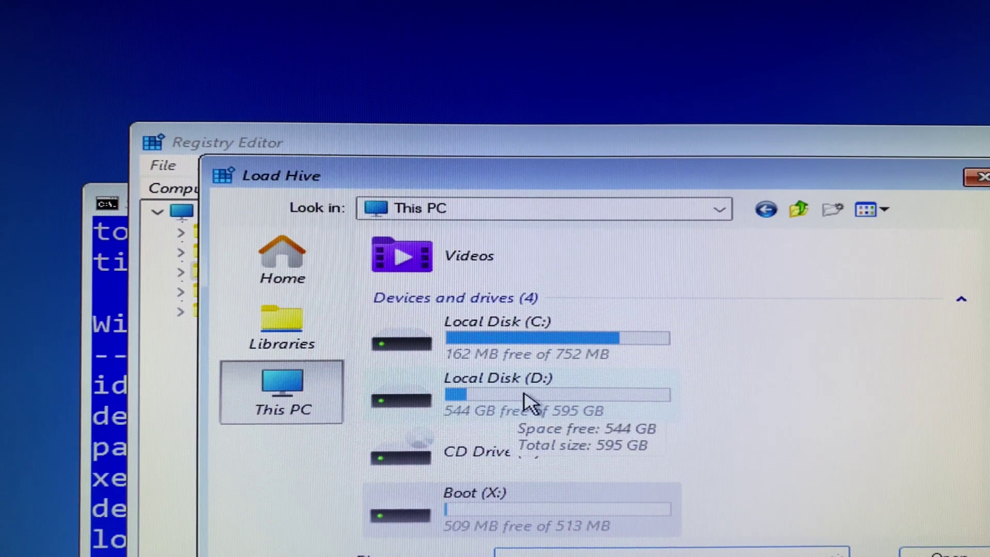
Navigate to D:\Windows\System32\config and choose the 'system' hive file
double_click(527, 401)
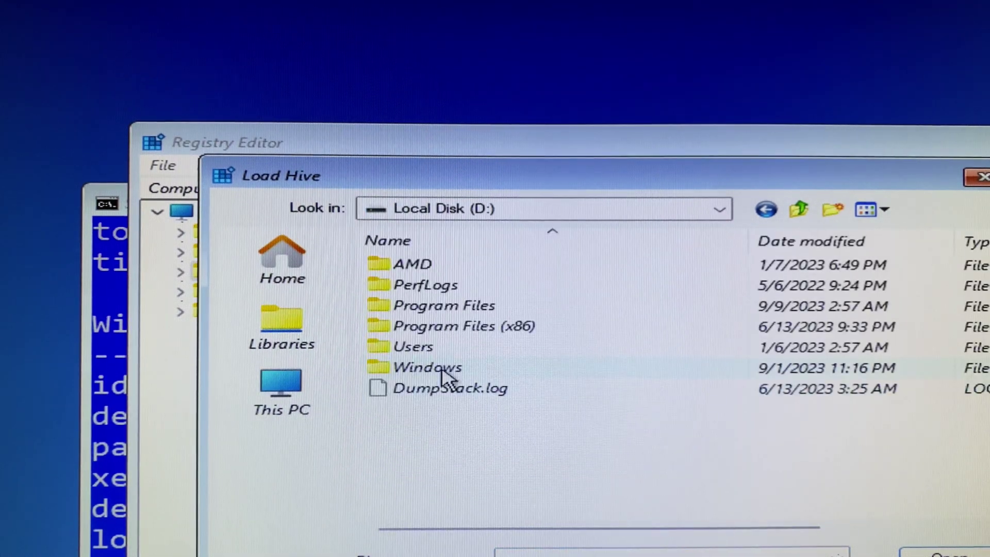
double_click(427, 369)
scroll(481, 385, "down", 3)
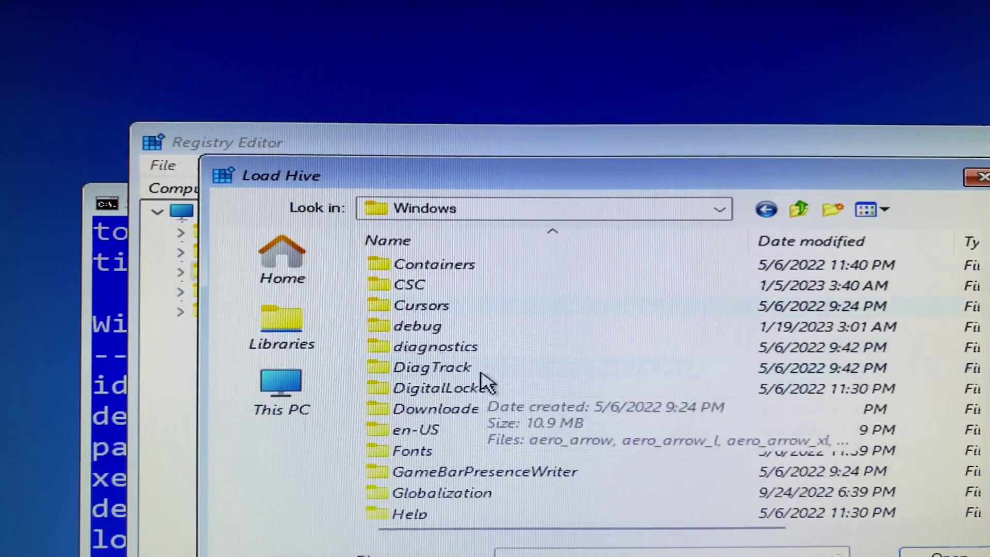
scroll(482, 384, "down", 2)
scroll(482, 385, "down", 1)
scroll(484, 380, "down", 4)
scroll(481, 376, "down", 5)
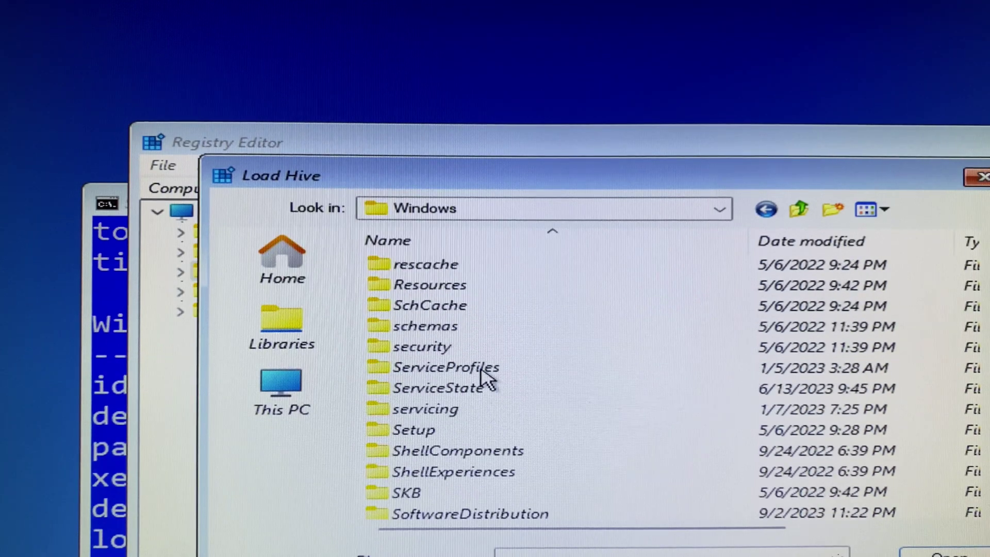
scroll(482, 376, "down", 1)
scroll(481, 376, "down", 1)
scroll(480, 383, "down", 2)
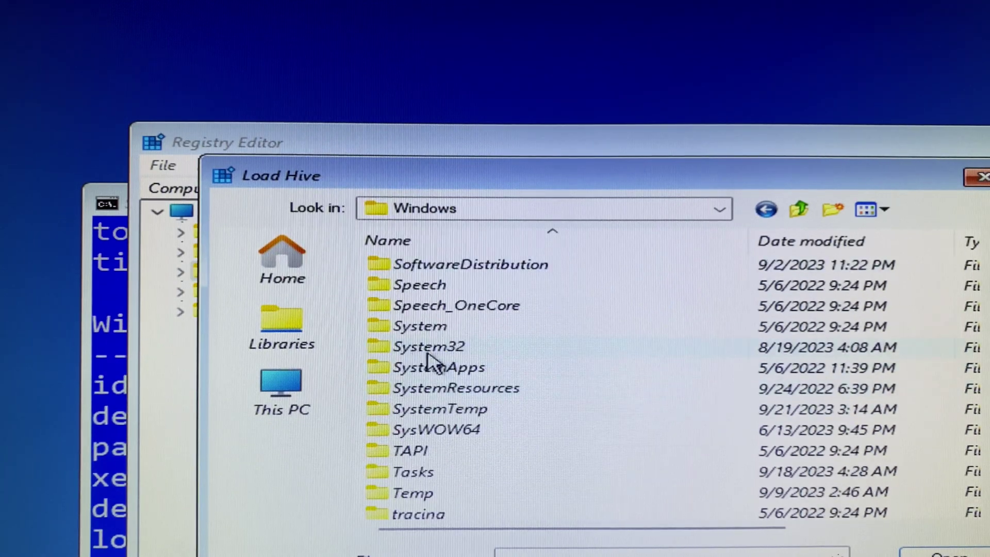
double_click(458, 350)
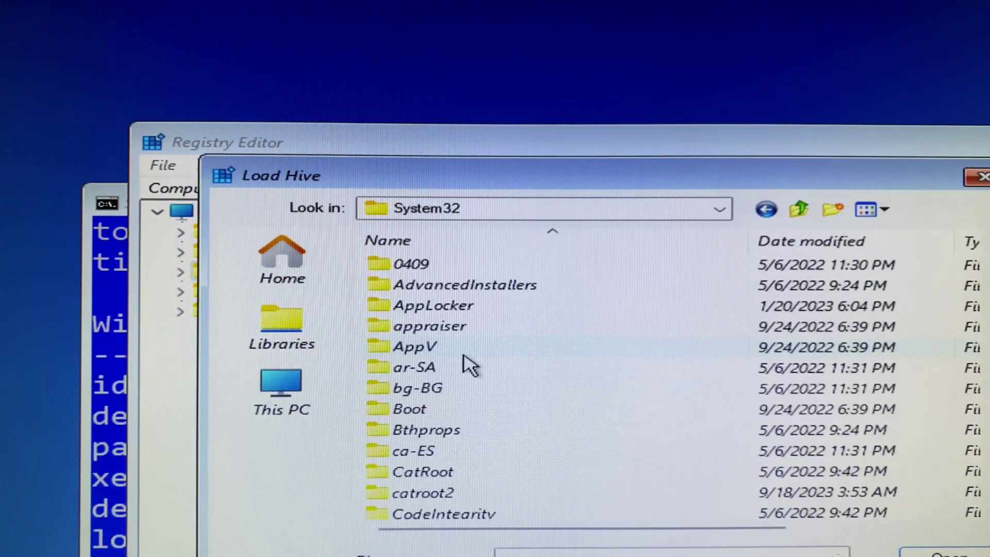
scroll(467, 361, "down", 2)
scroll(456, 369, "down", 1)
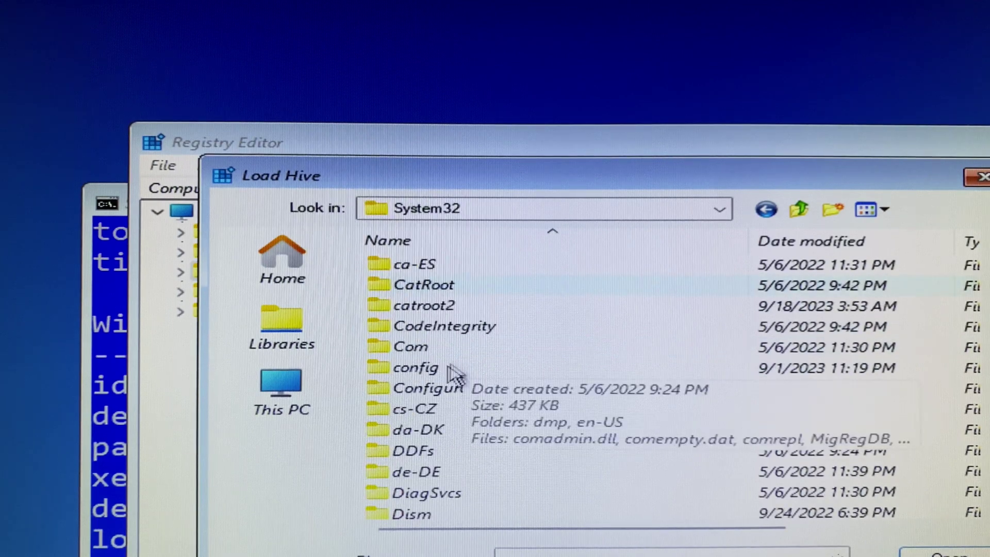
left_click(417, 370)
double_click(415, 371)
scroll(473, 384, "down", 1)
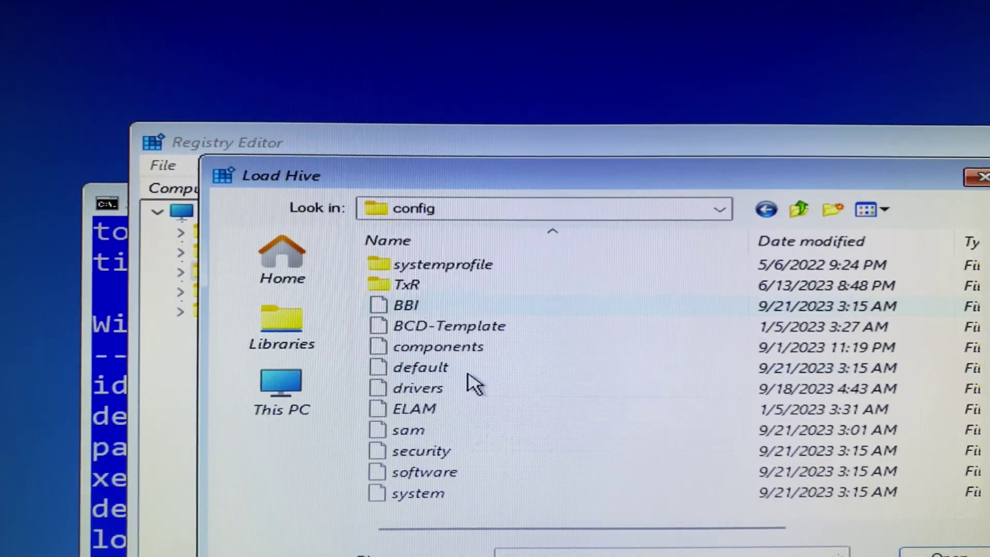
left_click_drag(464, 186, 531, 95)
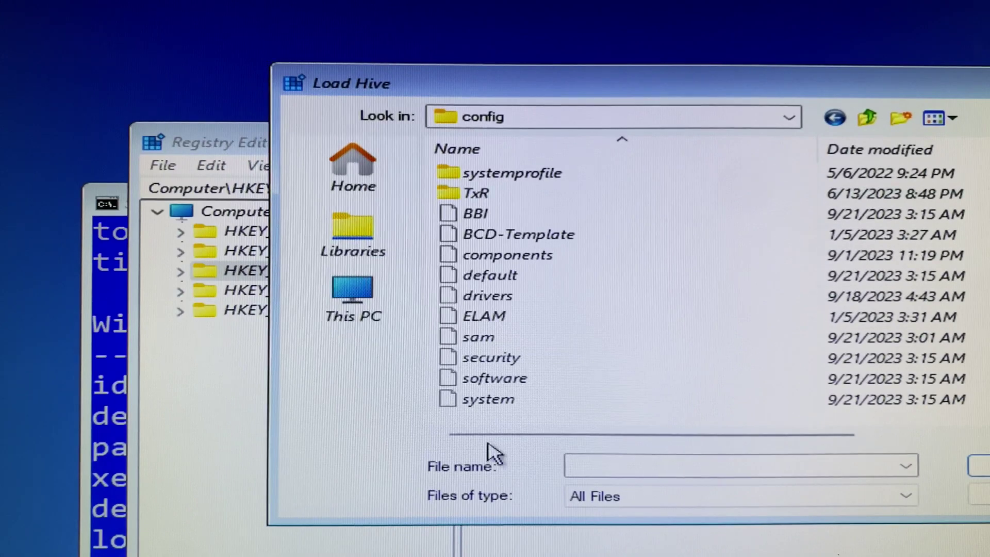
left_click(501, 402)
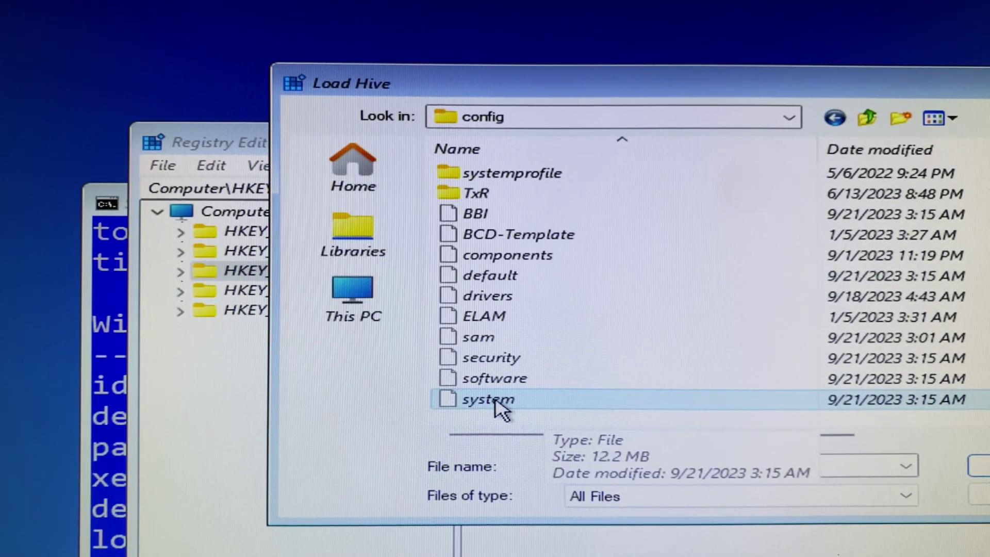
double_click(497, 404)
type("unlock")
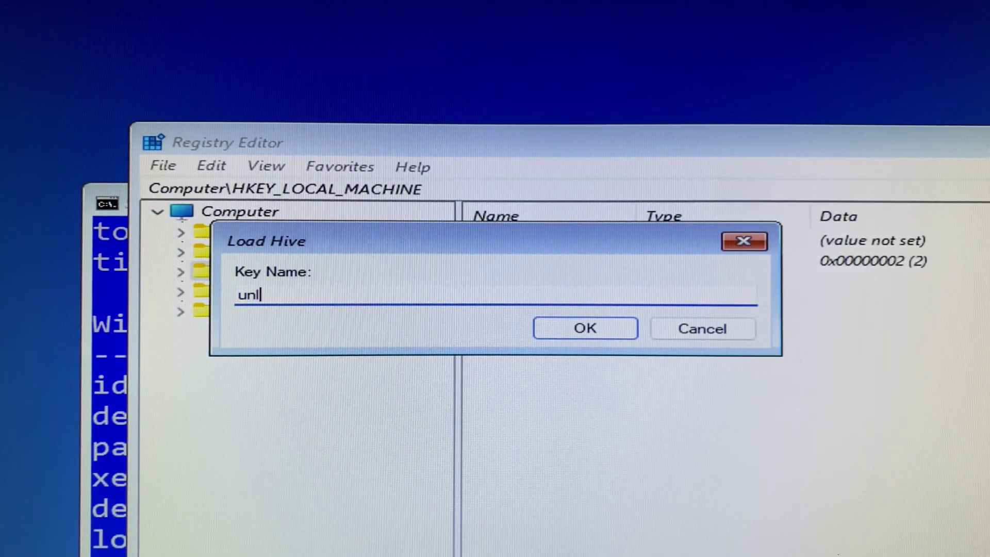
Name the hive key 'unlock', confirm, and expand HKEY_LOCAL_MACHINE to reveal it
double_click(295, 300)
key("End")
left_click(573, 337)
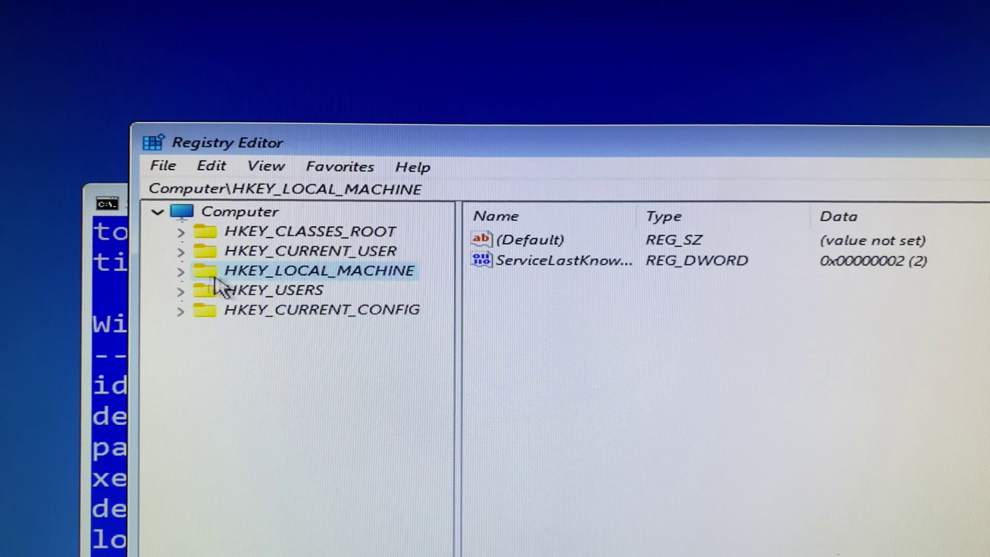
left_click(180, 271)
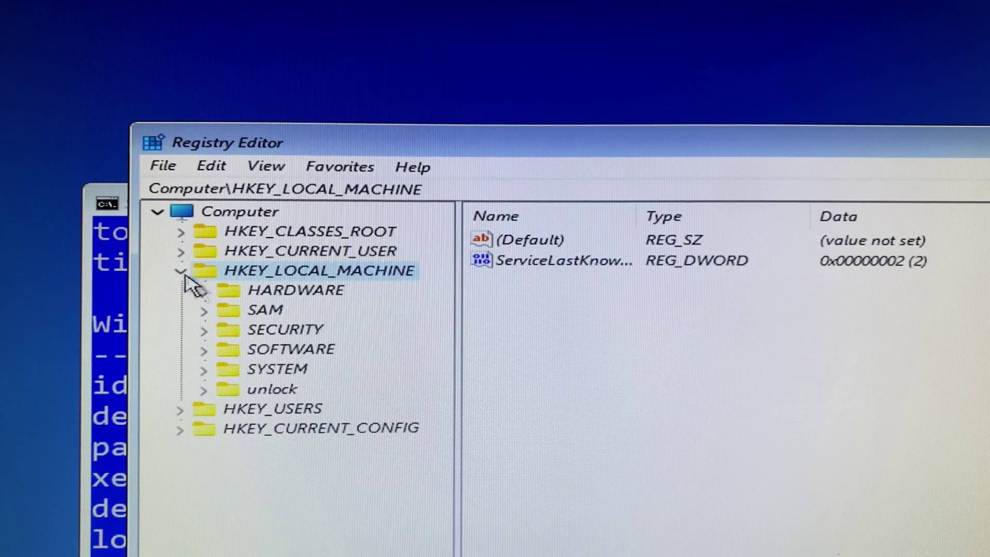
Expand unlock, select its Setup key, and change SetupType's value data to 2
double_click(272, 389)
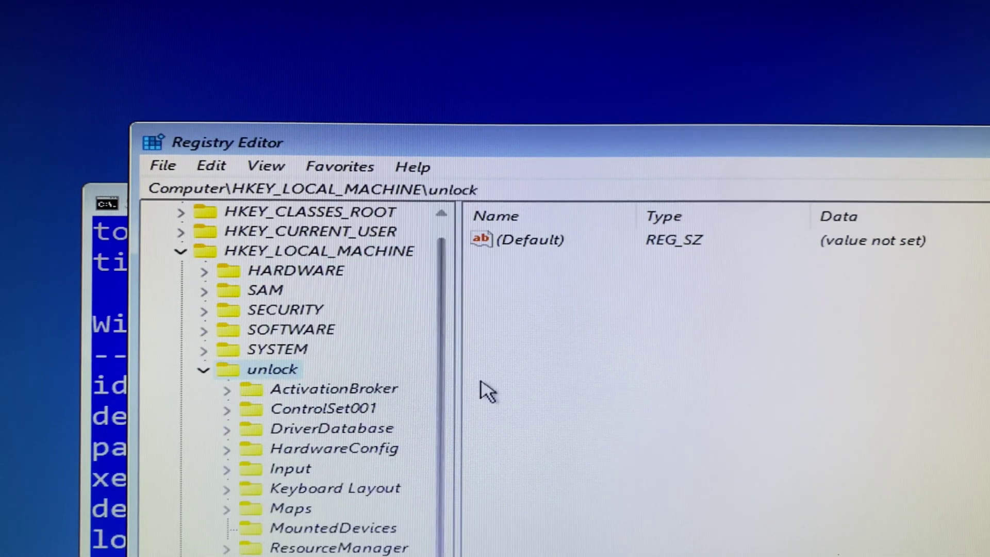
left_click_drag(457, 380, 580, 383)
scroll(357, 425, "down", 1)
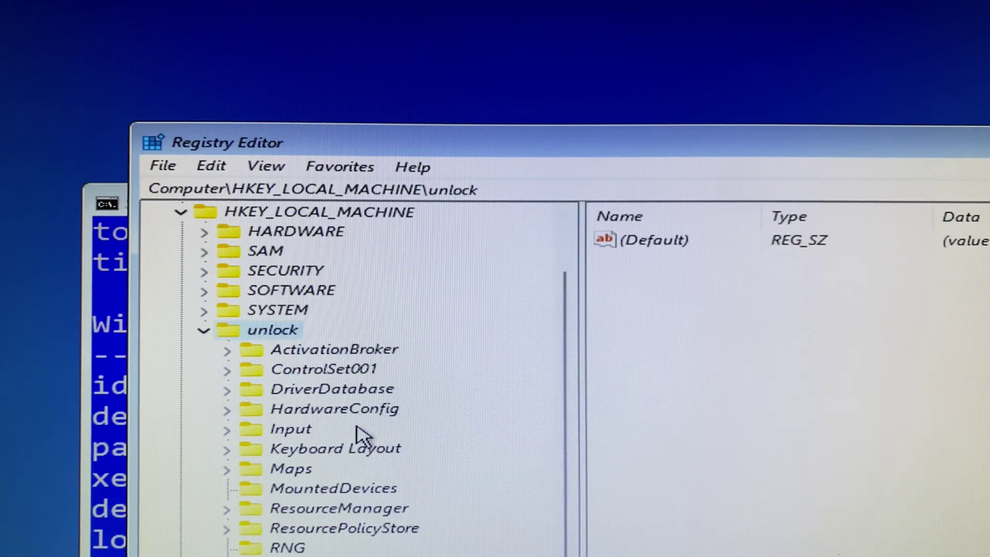
left_click_drag(430, 148, 490, 50)
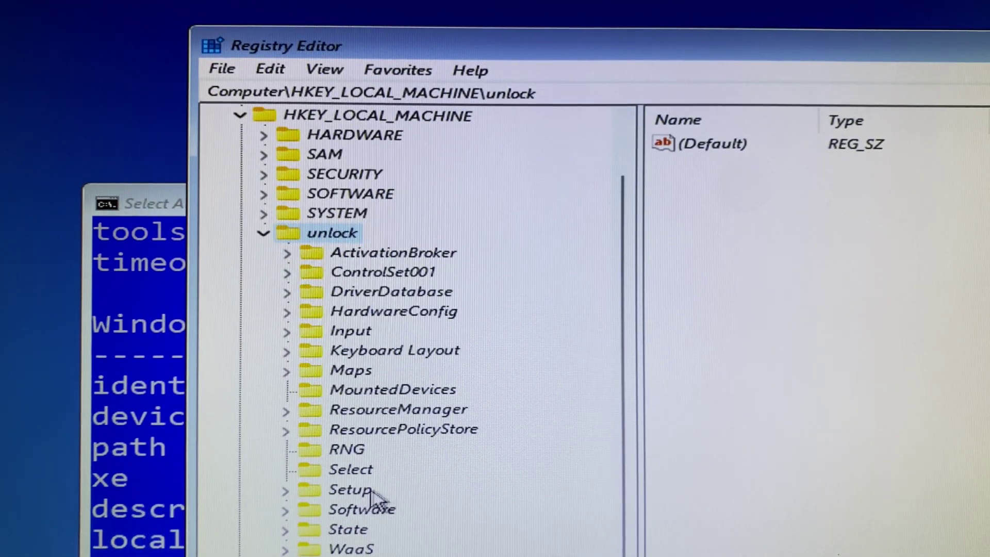
left_click(353, 492)
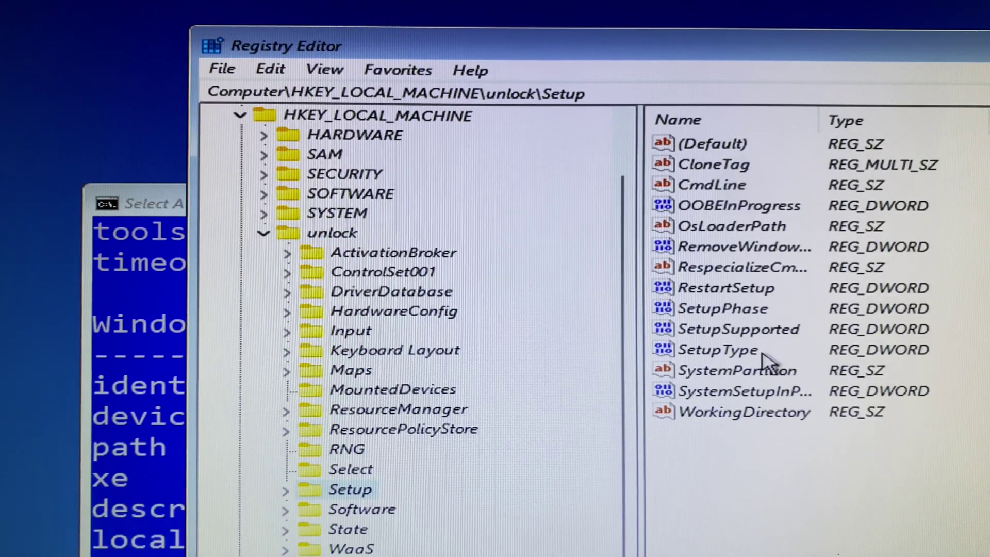
double_click(718, 349)
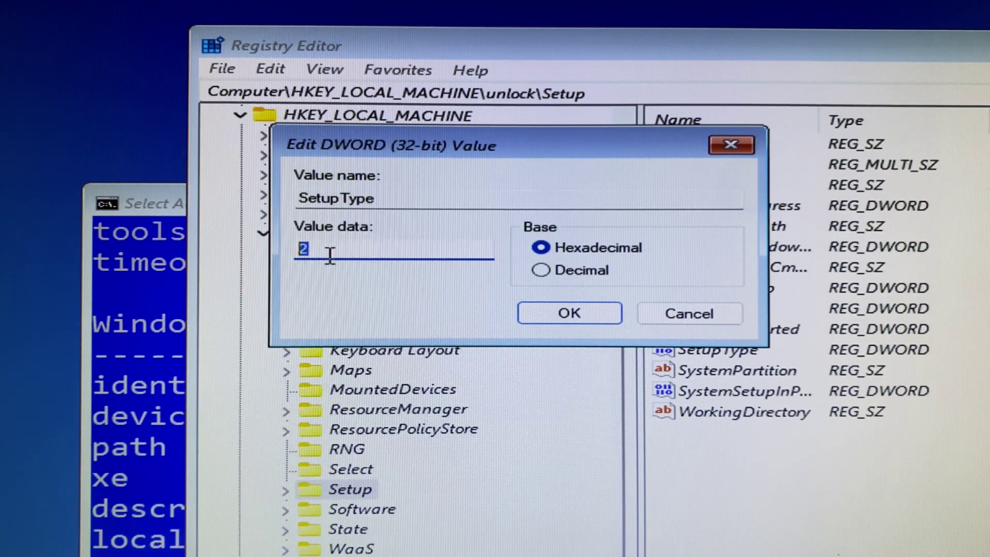
left_click(570, 313)
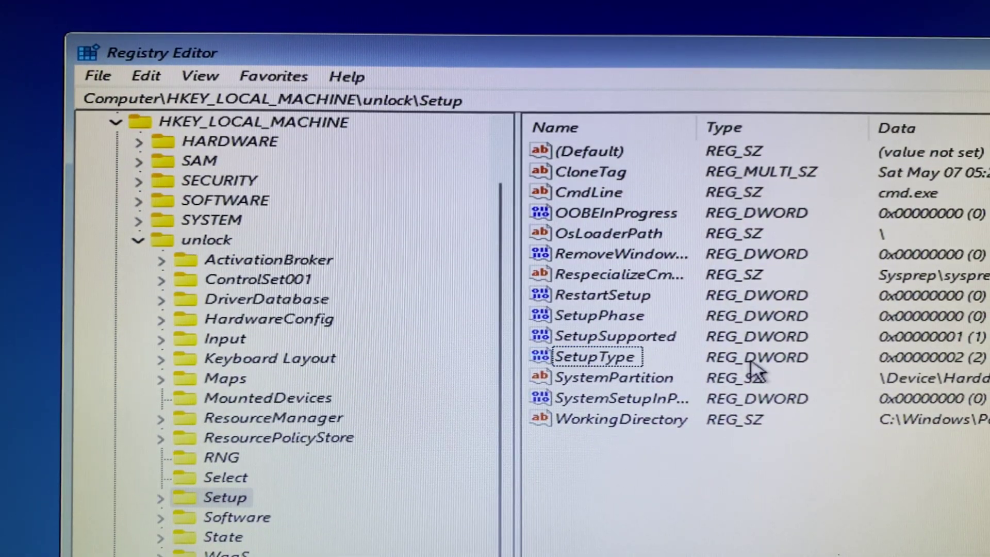
left_click_drag(572, 54, 694, 53)
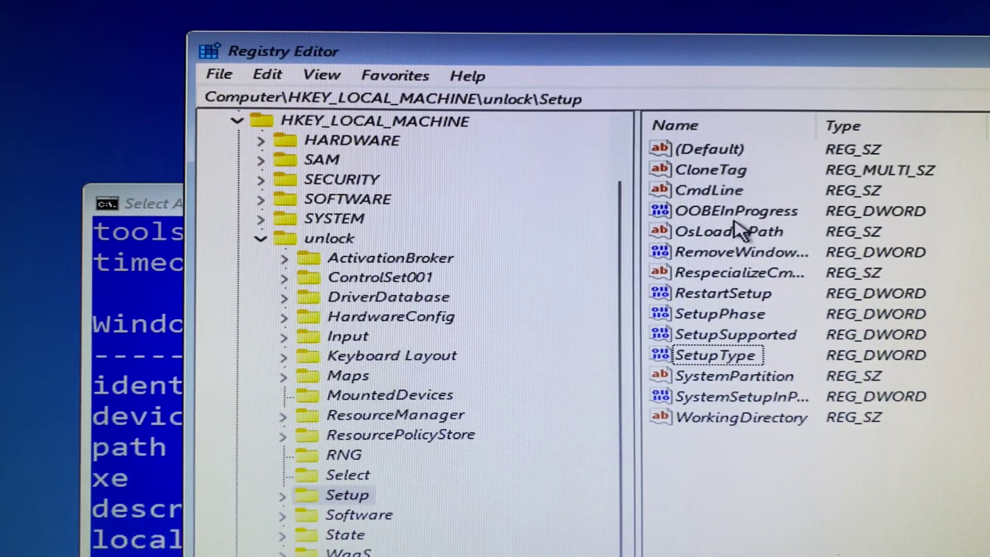
double_click(714, 200)
type("cmd.exe")
left_click(389, 256)
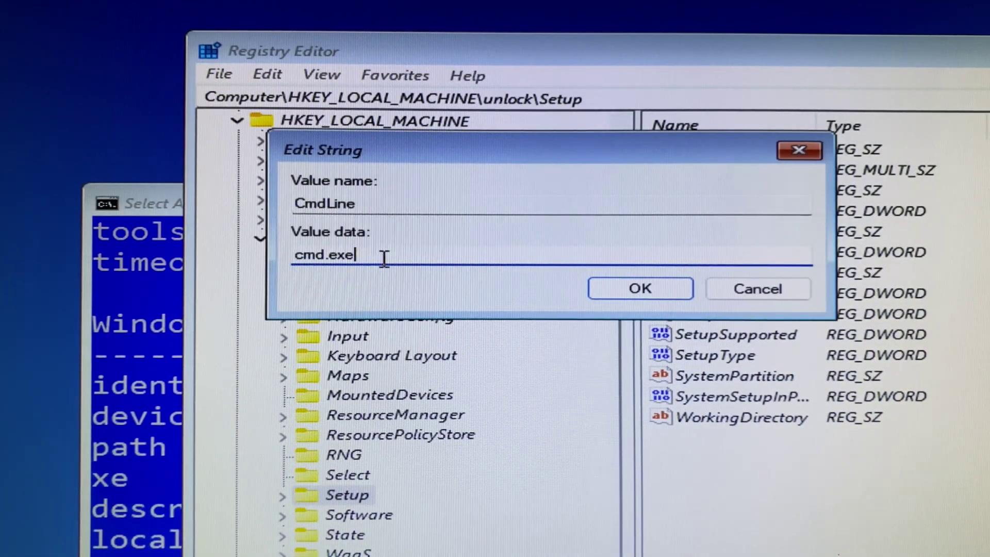
left_click_drag(383, 256, 287, 254)
key("End")
key("BackSpace")
key("BackSpace")
key("BackSpace")
key("BackSpace")
key("BackSpace")
type("cm")
left_click_drag(382, 265, 291, 263)
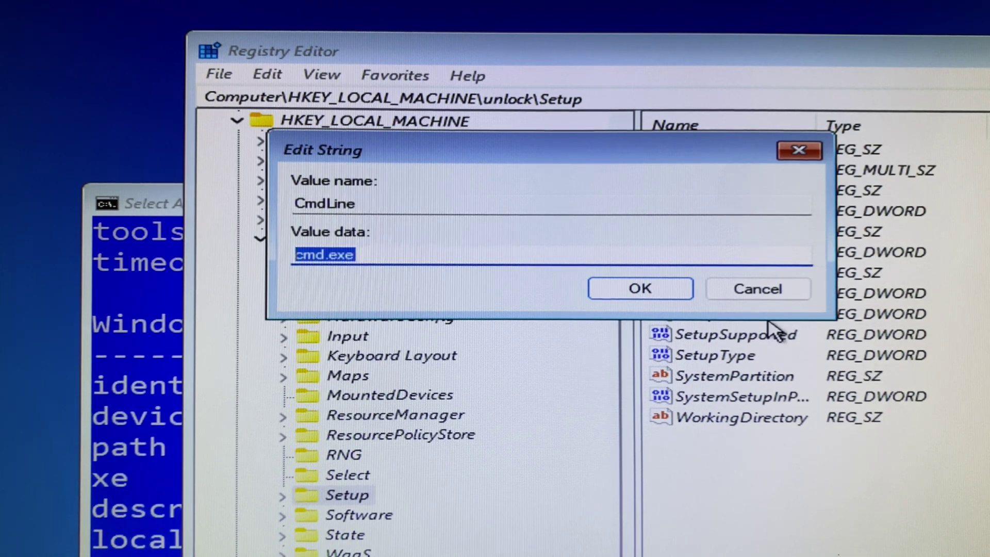
left_click(638, 288)
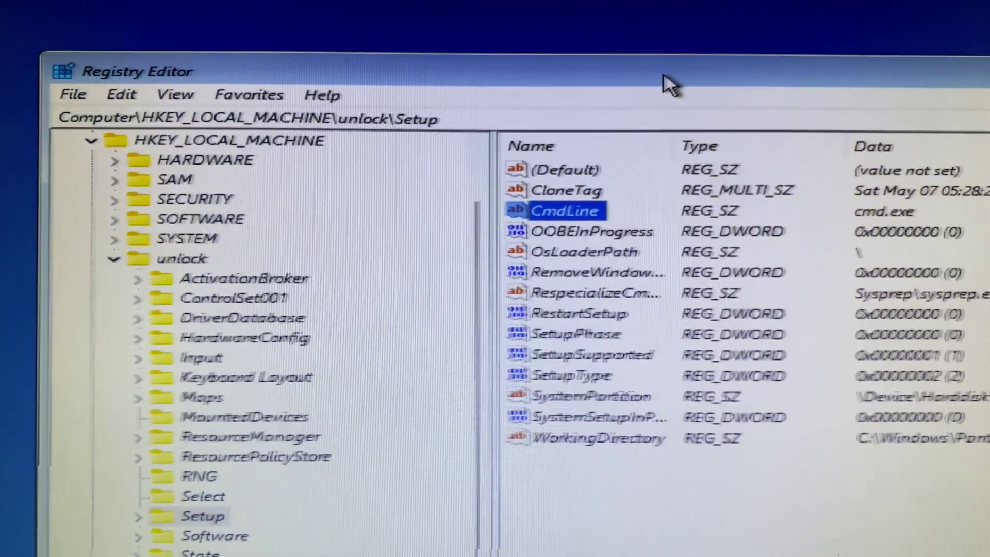
left_click(856, 224)
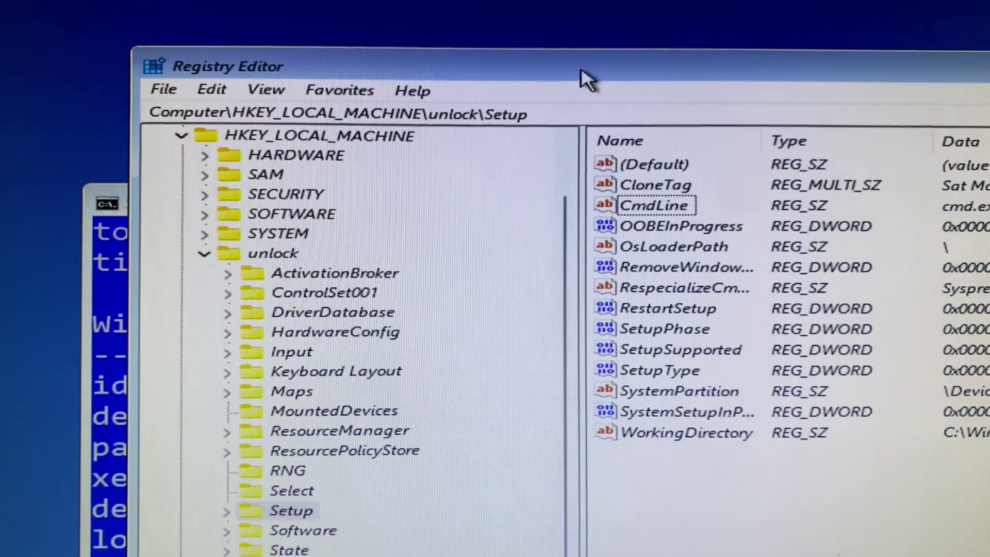
left_click(203, 256)
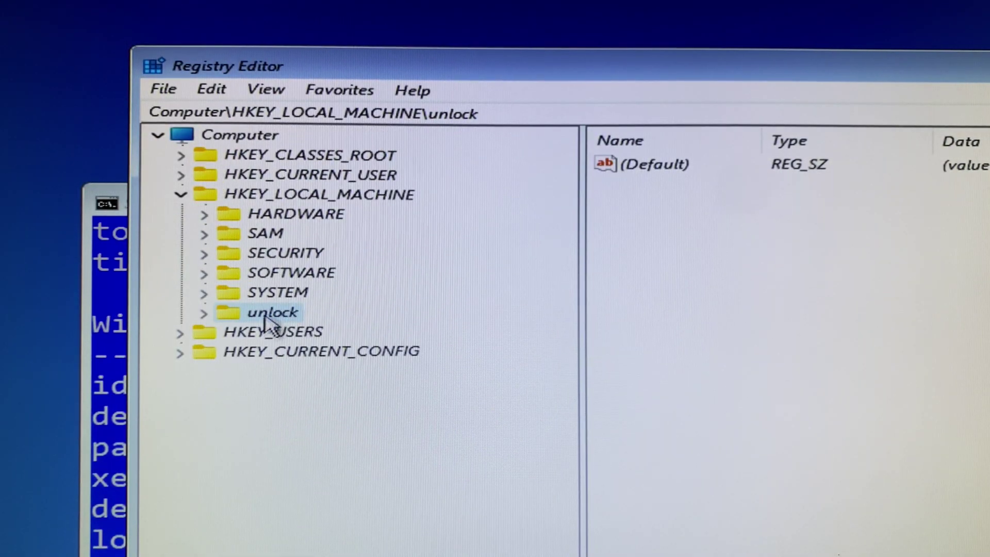
Unload the 'unlock' hive, confirming with Yes, then exit Registry Editor
left_click(268, 200)
double_click(256, 313)
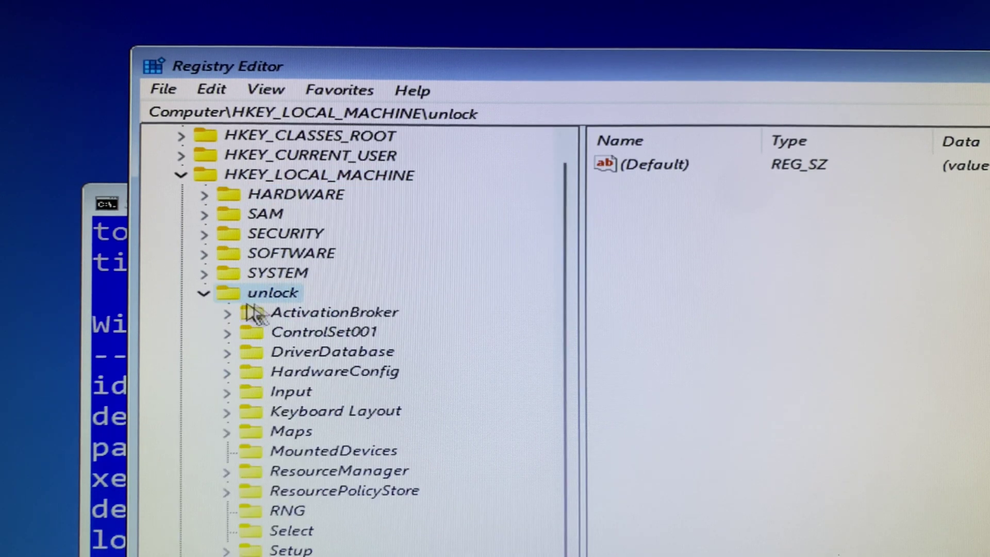
left_click(165, 90)
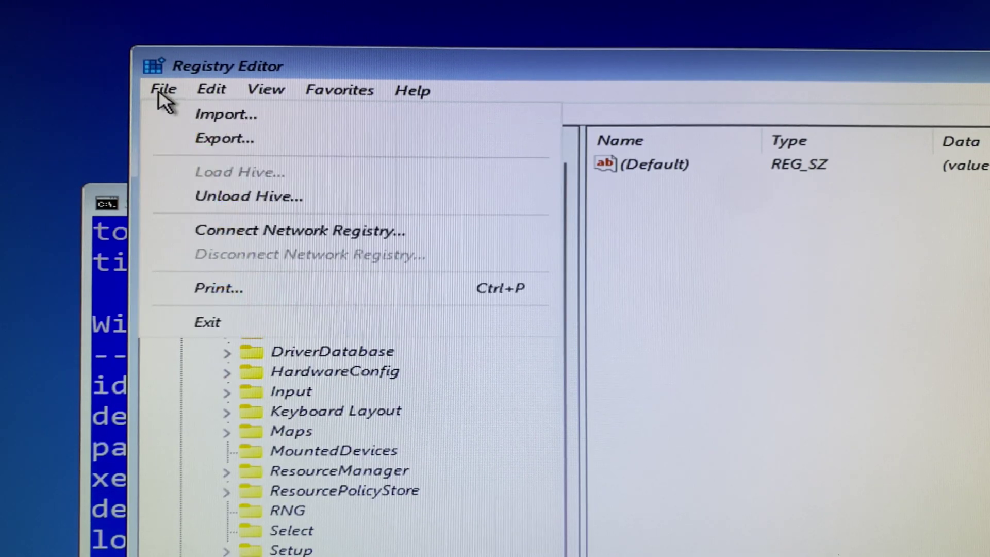
left_click(249, 198)
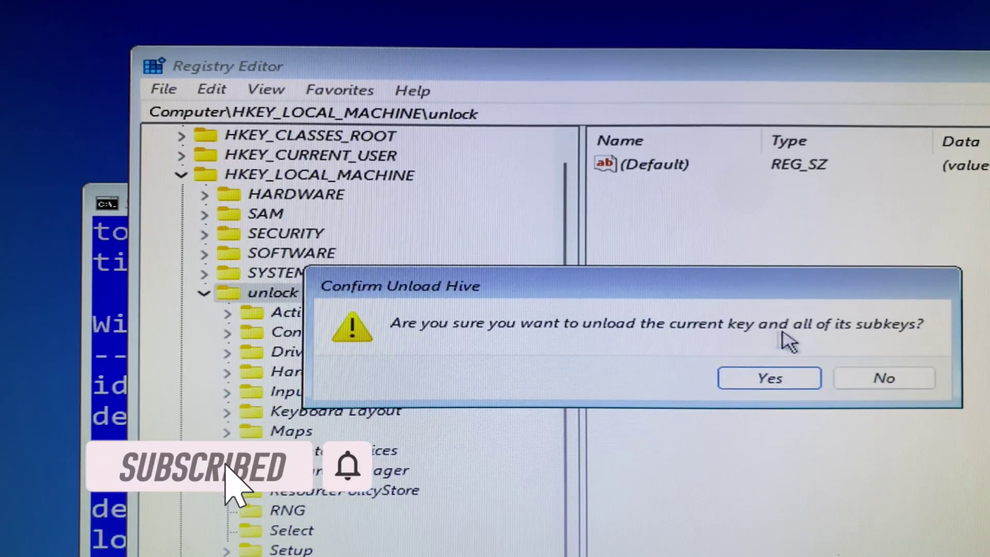
left_click(769, 378)
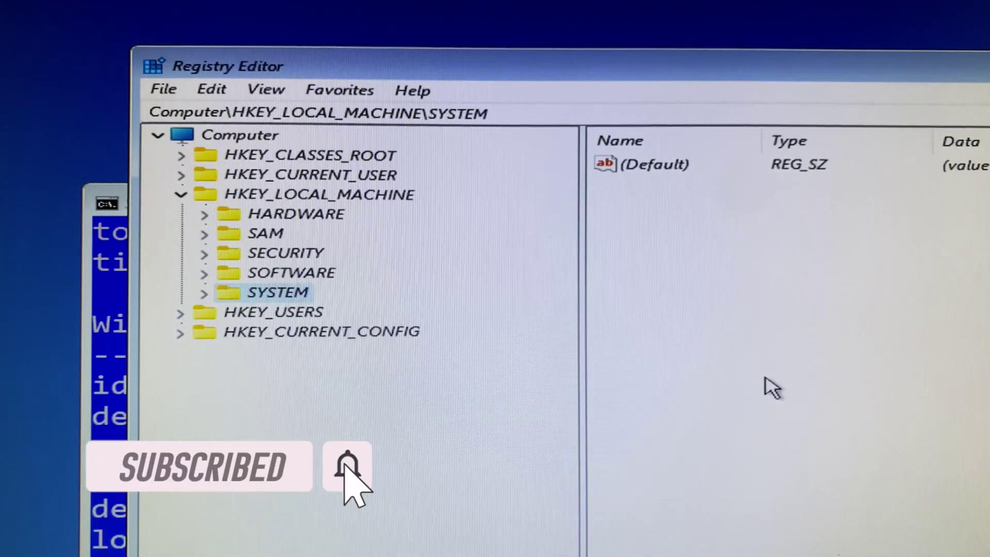
left_click(164, 92)
left_click(208, 324)
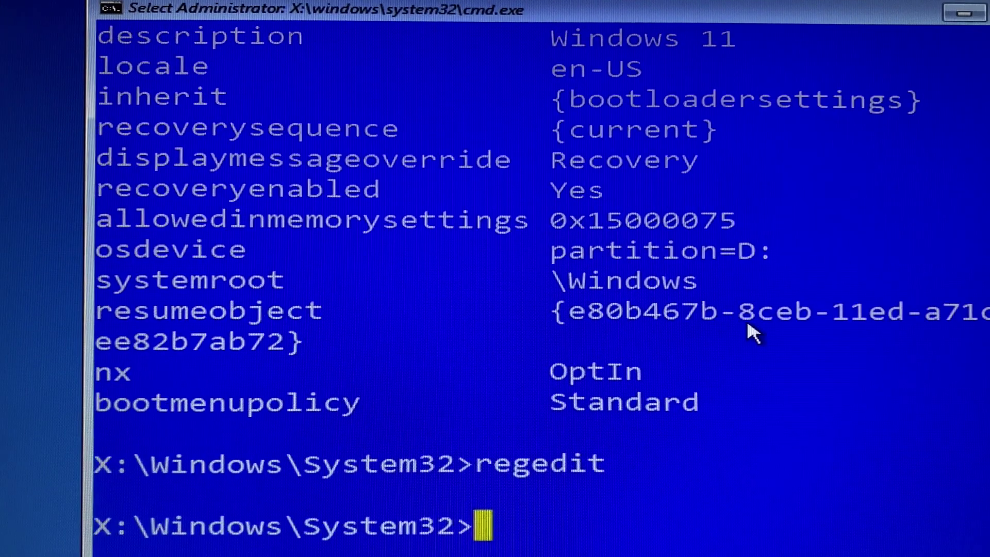
type("exit")
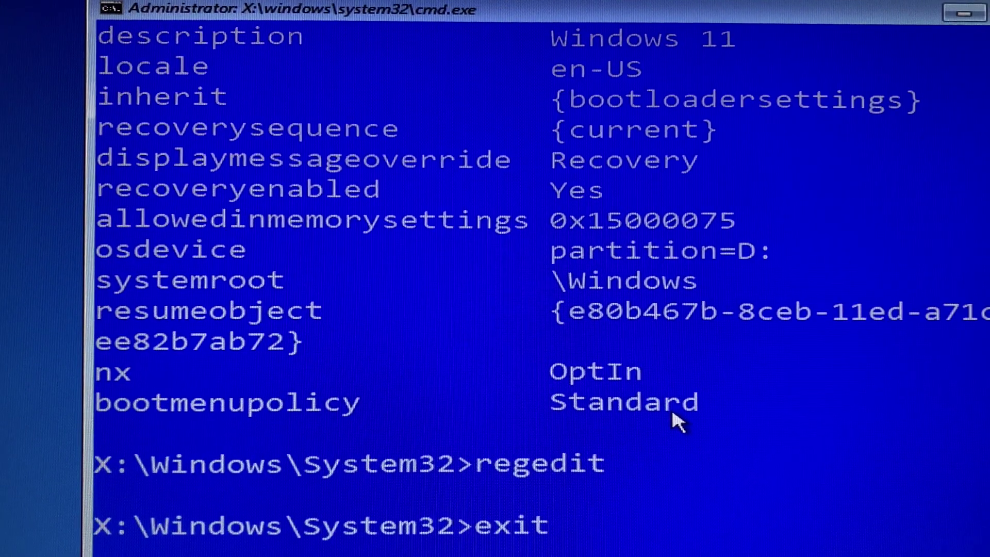
Exit the recovery console and continue booting, which opens a System32 Command Prompt
key("Return")
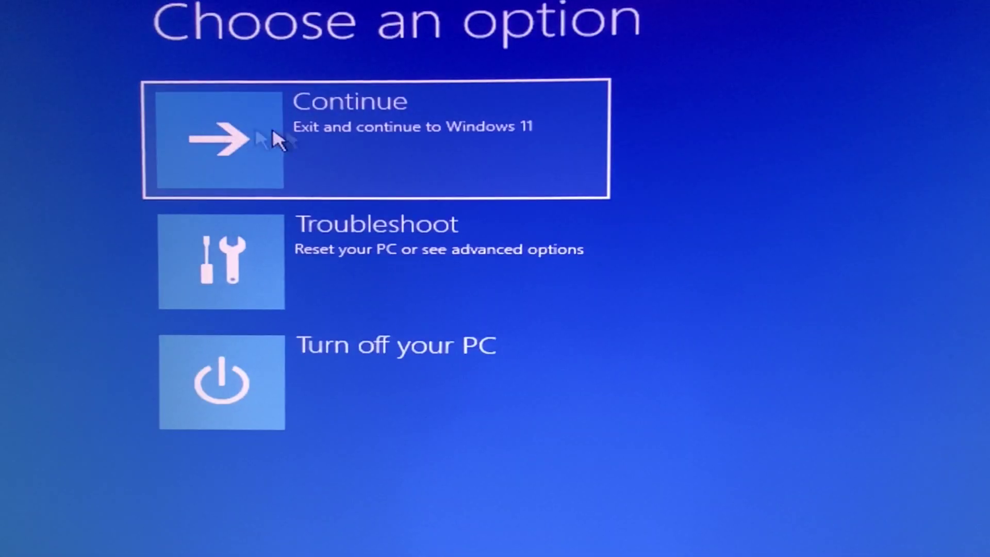
left_click(255, 147)
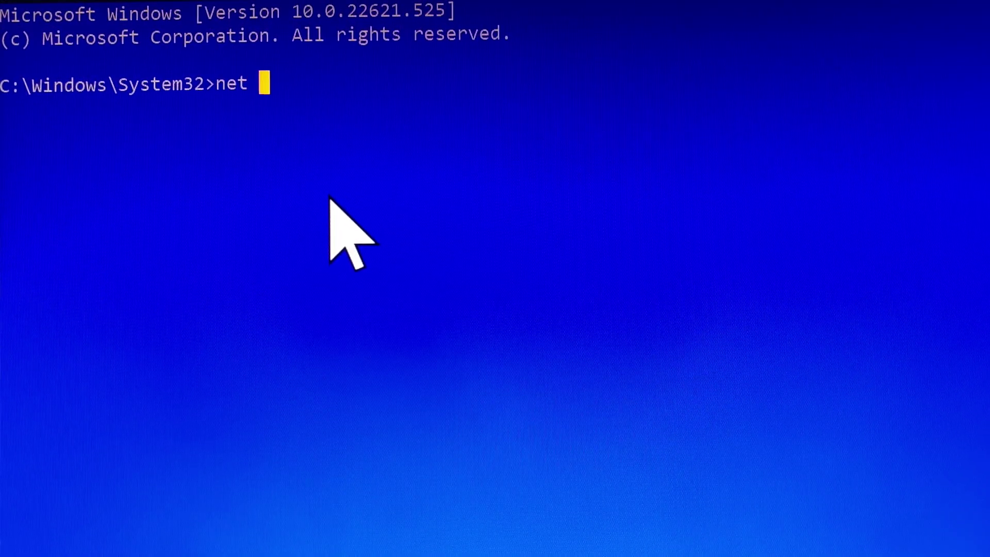
type("user")
Run net user to list accounts and copy the name PC onto the command line
key("Return")
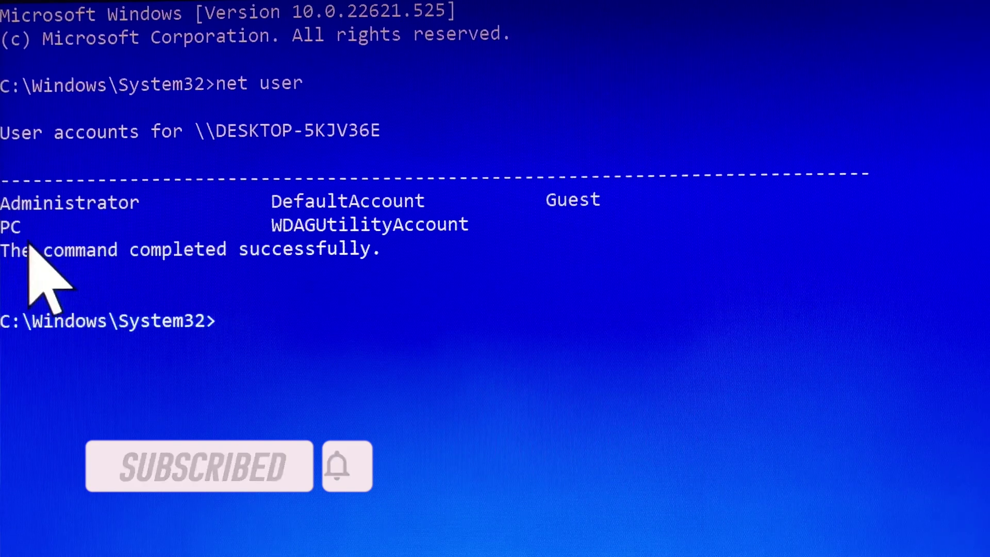
double_click(19, 225)
type("net user PC")
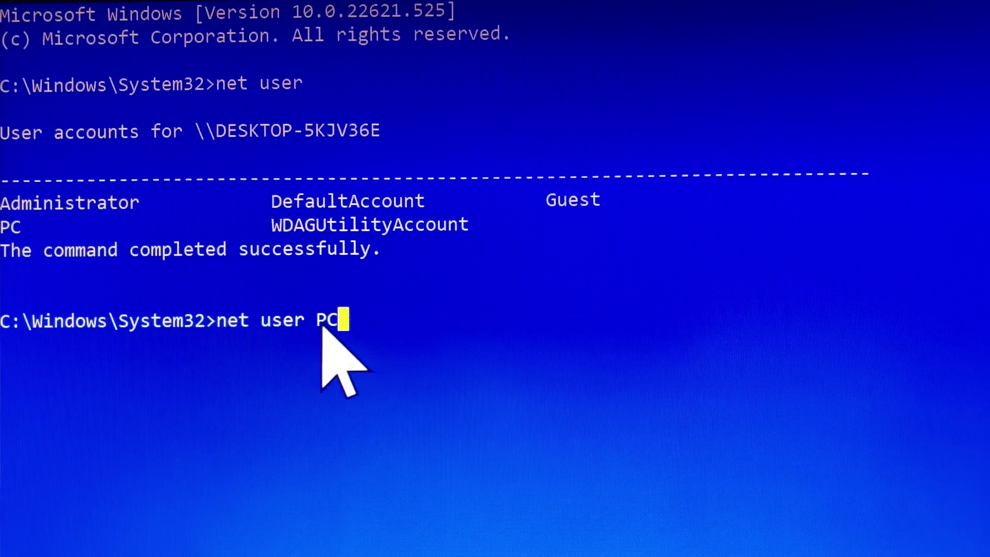
double_click(328, 321)
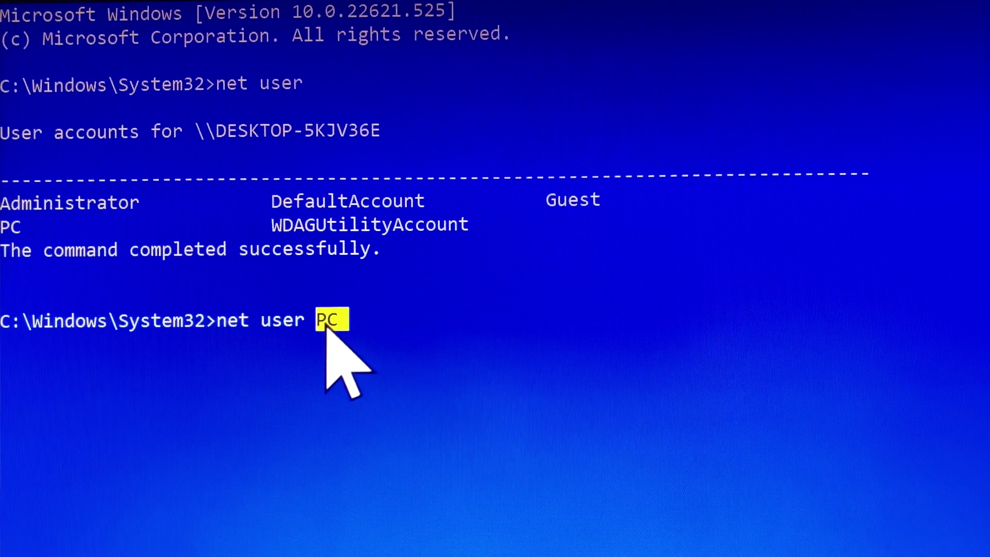
double_click(7, 232)
double_click(327, 323)
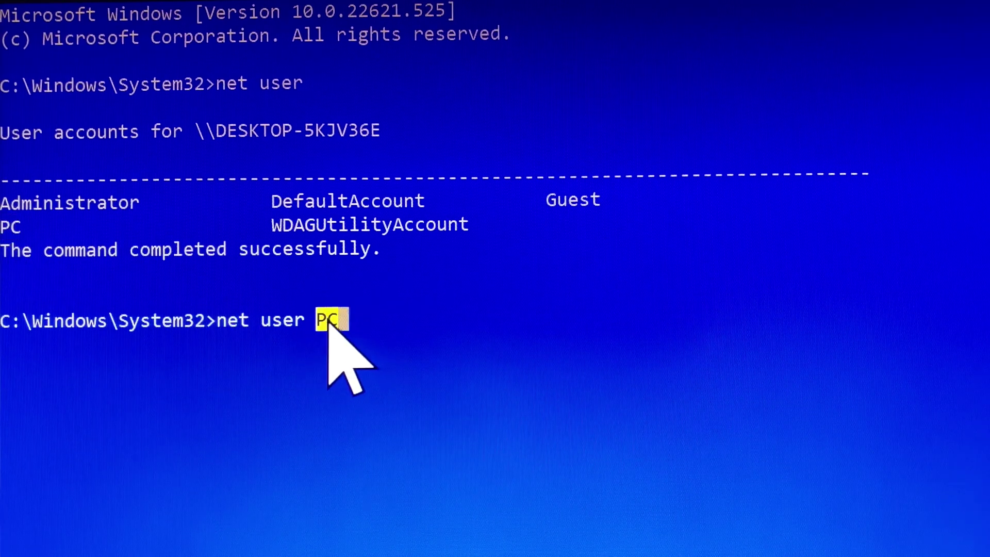
left_click(349, 333)
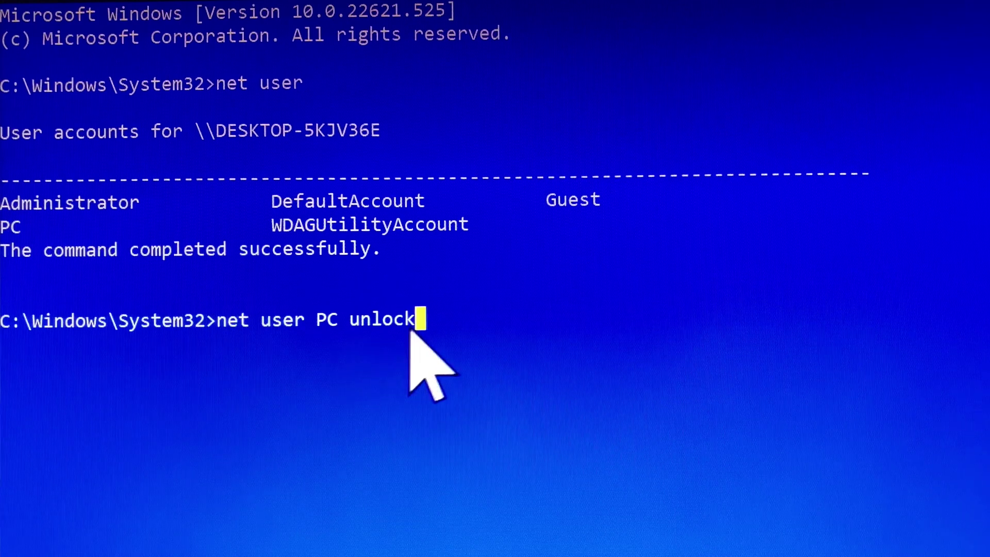
left_click_drag(410, 324, 352, 324)
left_click(420, 323)
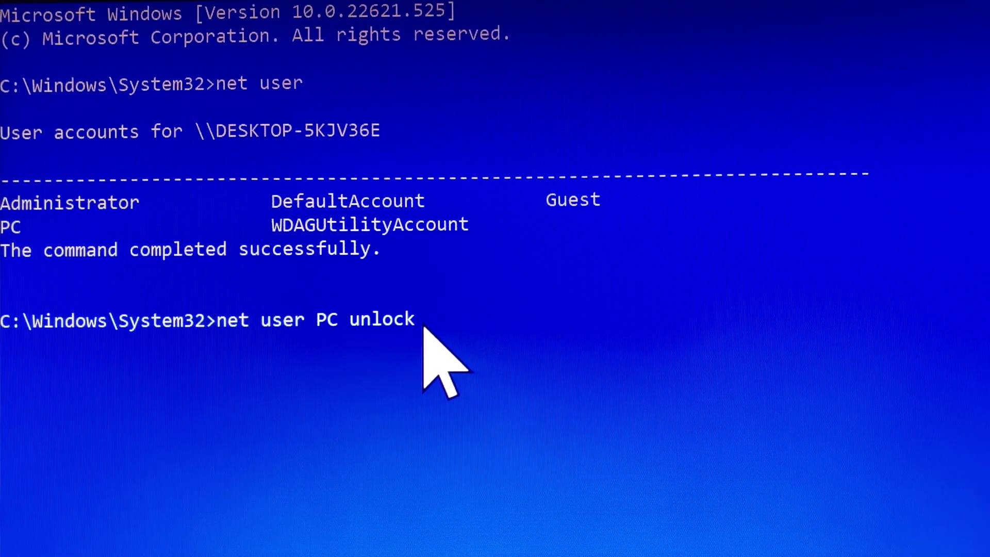
key("Return")
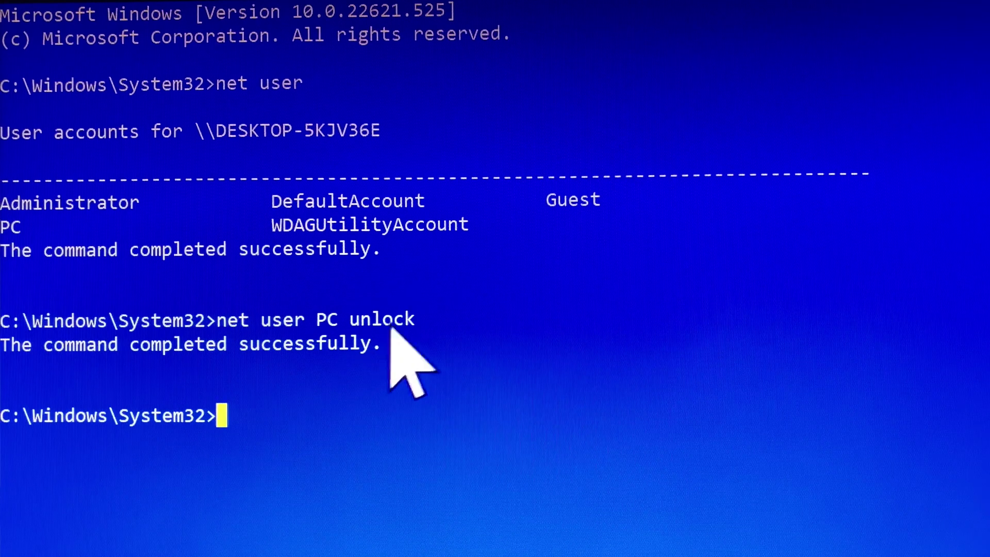
Check the success message, then run net user PC to show the account's details
left_click_drag(416, 324, 248, 332)
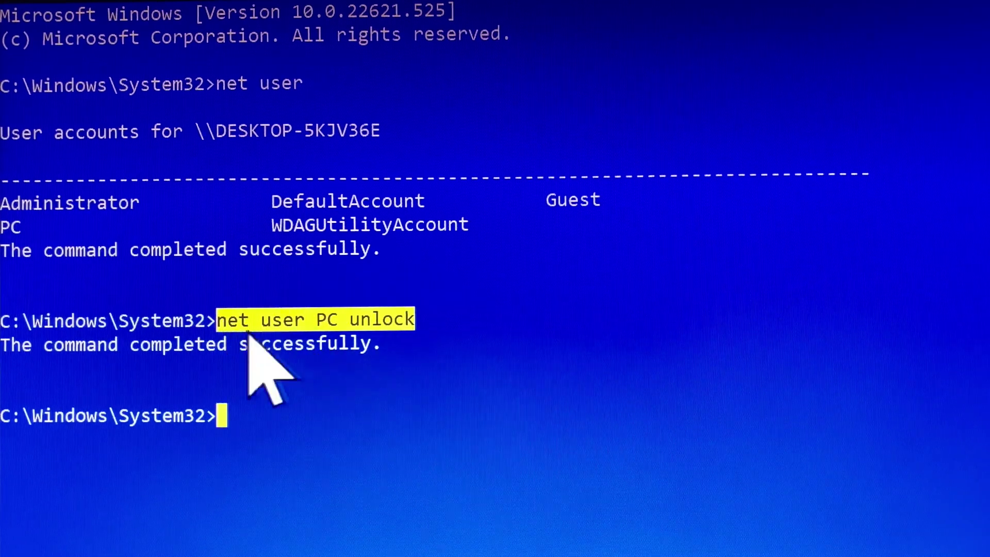
left_click_drag(390, 341, 2, 347)
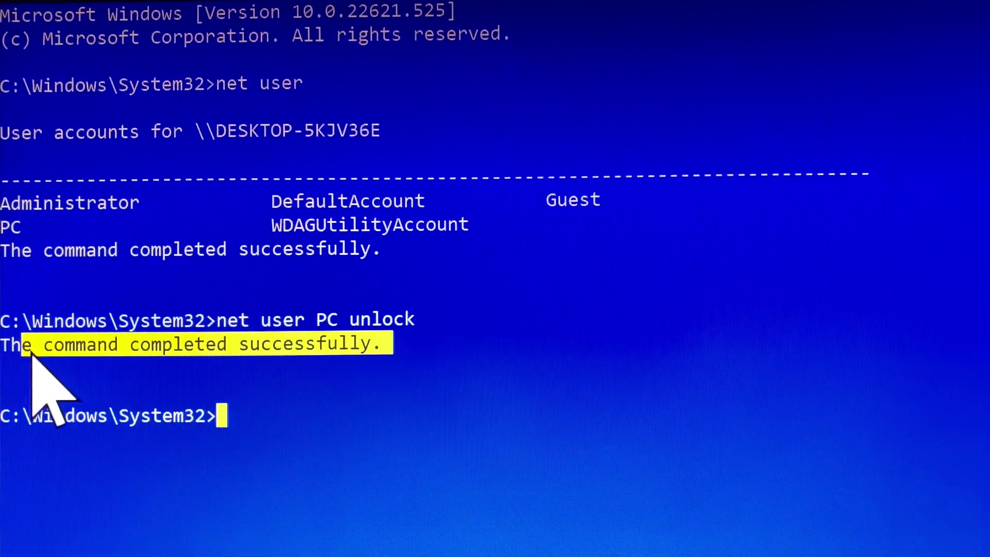
left_click(224, 418)
type("net")
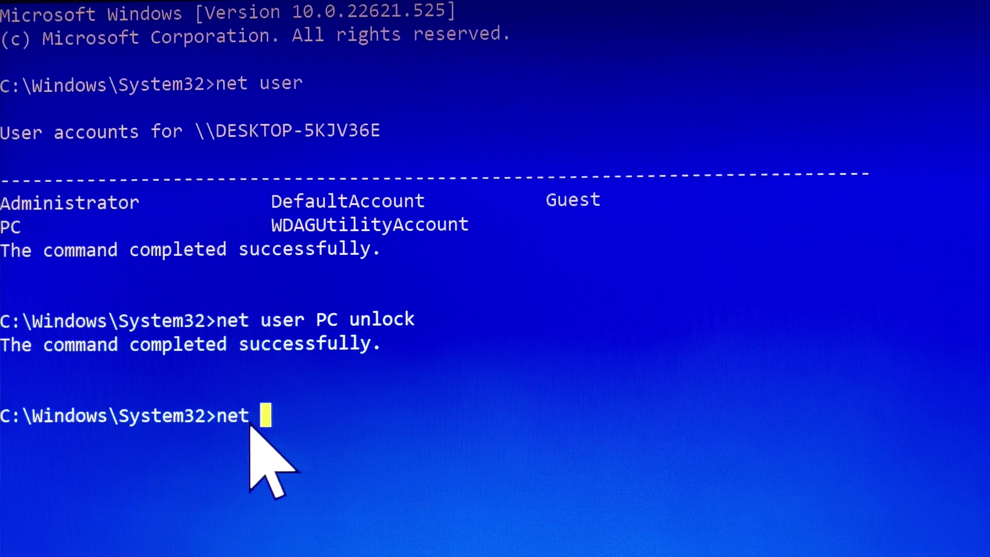
type("user PC")
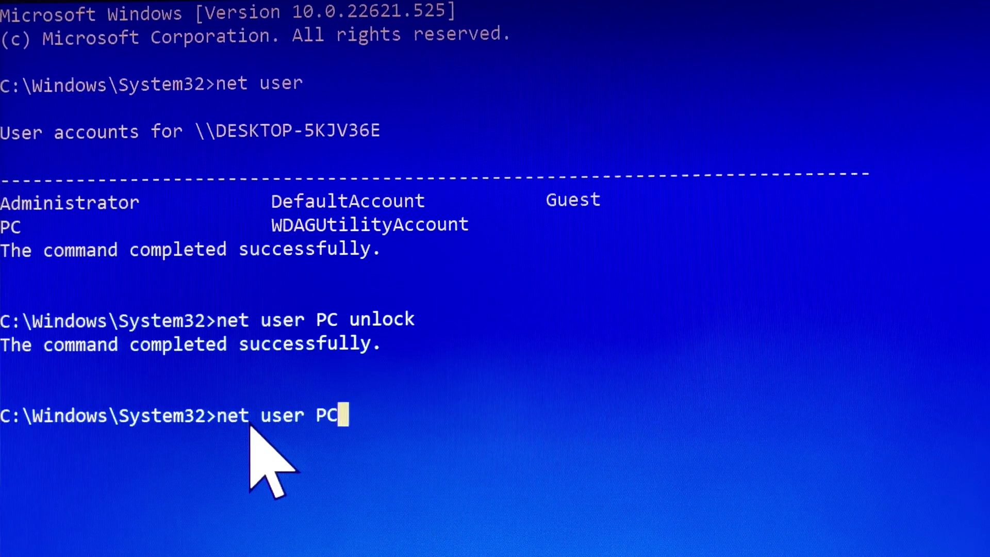
key("Return")
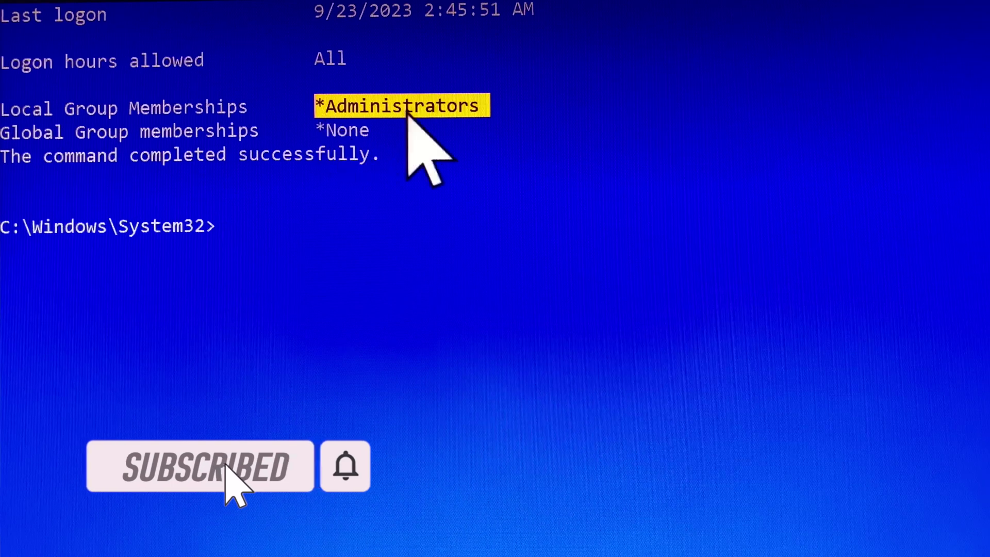
type("netplwiz")
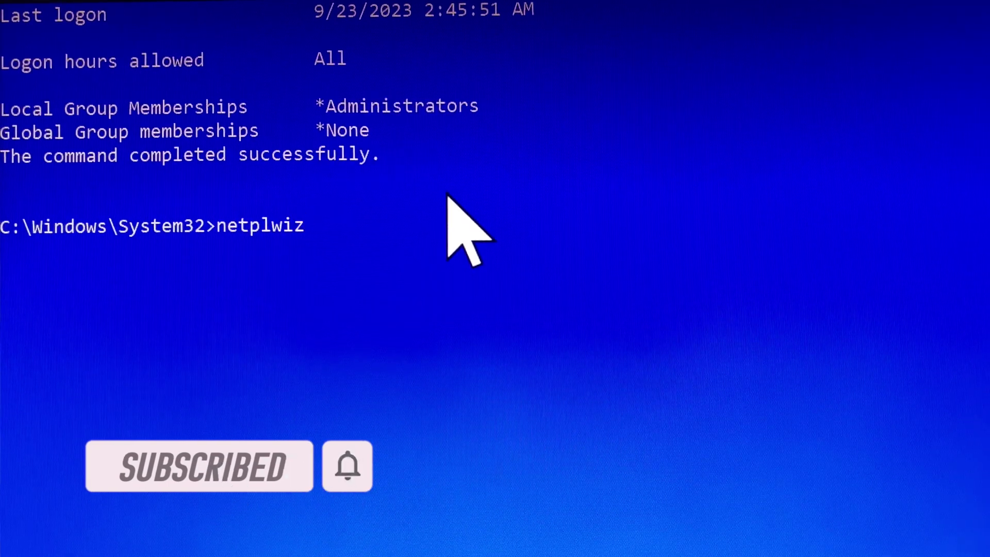
Launch netplwiz and drag the User Accounts window into view
key("Return")
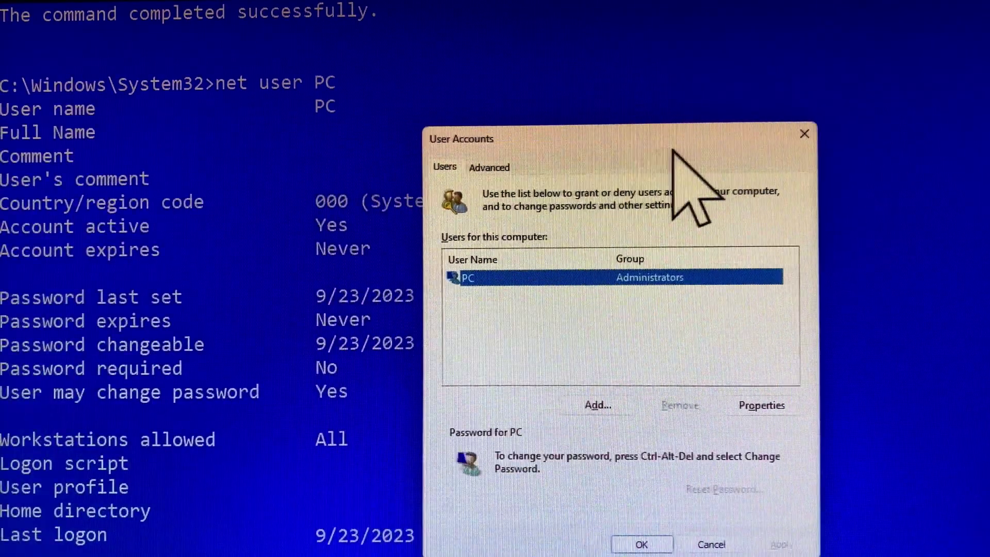
left_click_drag(671, 149, 724, 200)
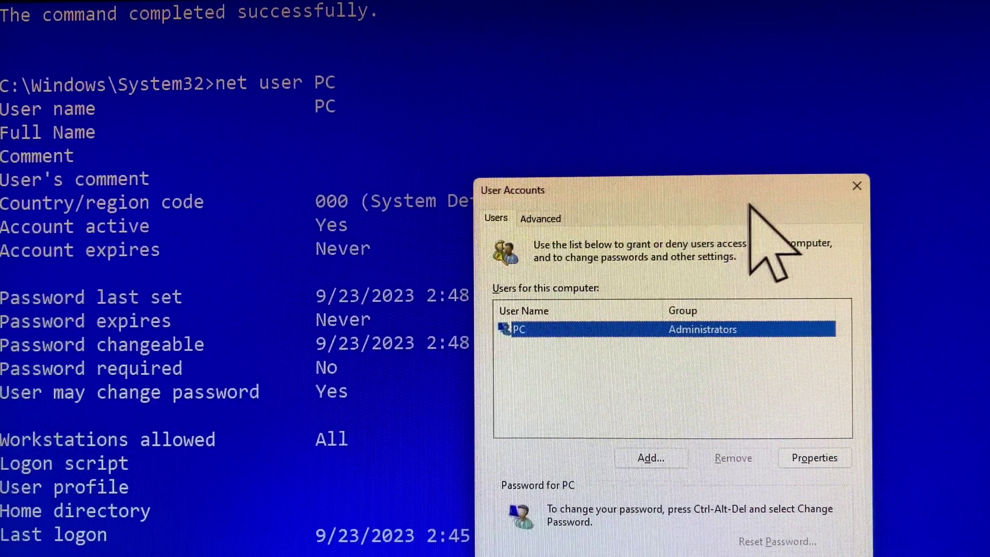